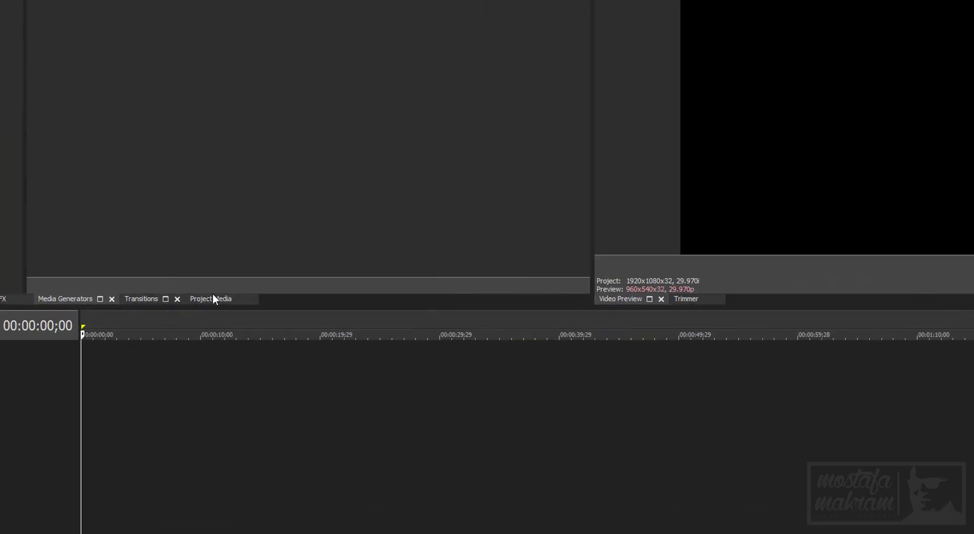
Step: Import video clip 1 from the ph&ve folder and place it at the start of the timeline
left_click(173, 302)
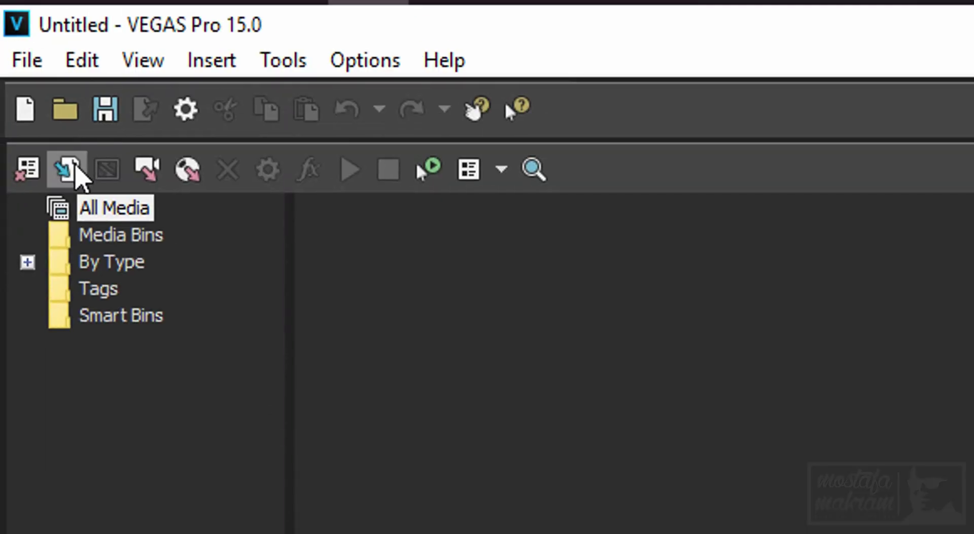
left_click(71, 167)
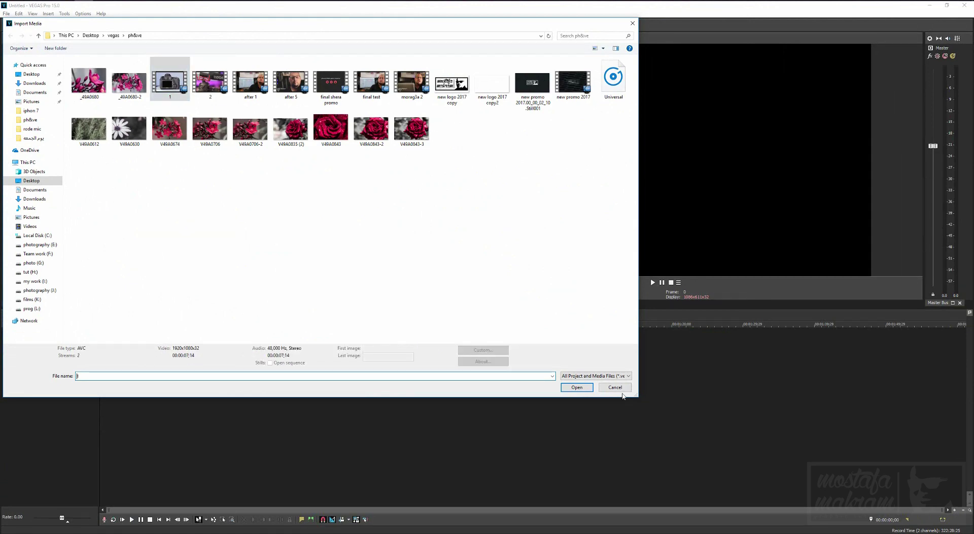
left_click(577, 387)
left_click_drag(92, 60, 27, 389)
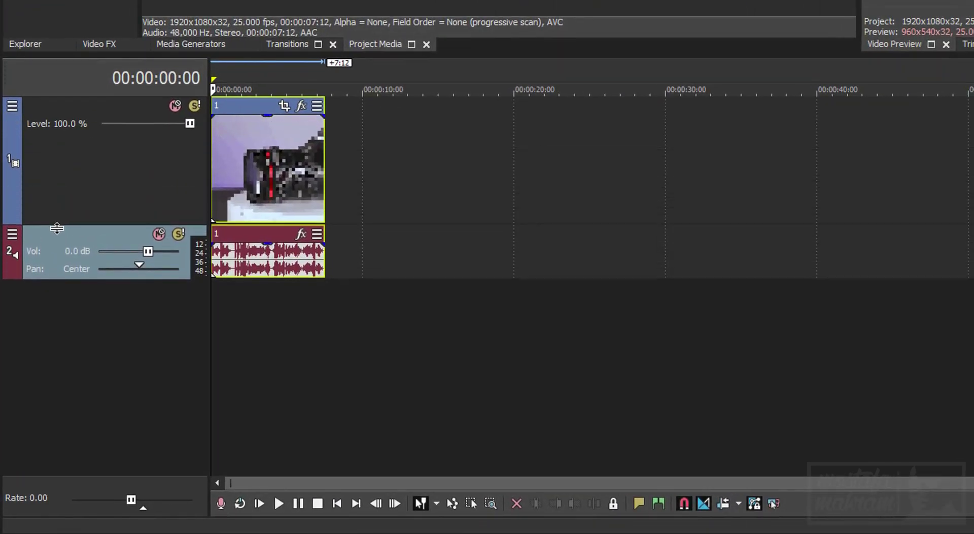
mouse_move(57, 228)
left_mouse_down()
mouse_move(50, 250)
mouse_move(51, 219)
left_mouse_up()
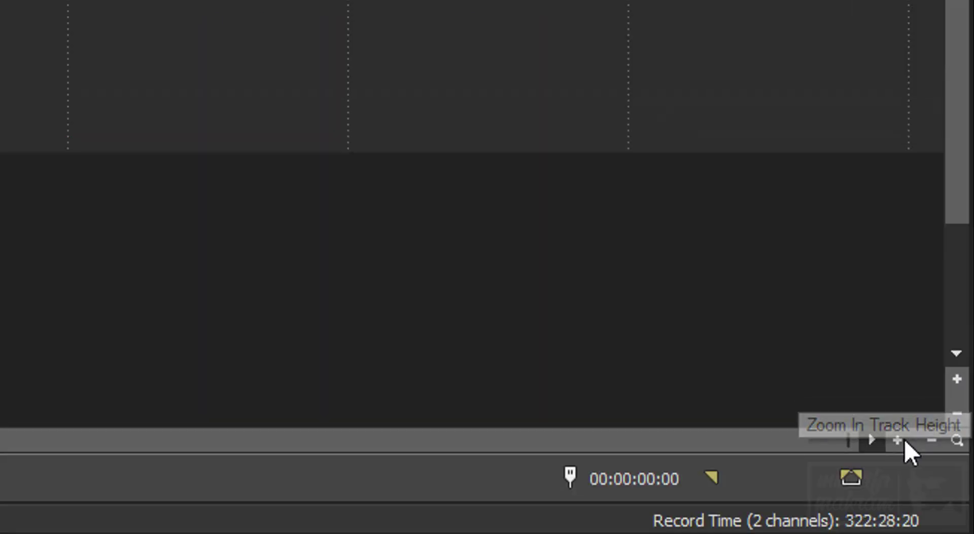
left_click(897, 439)
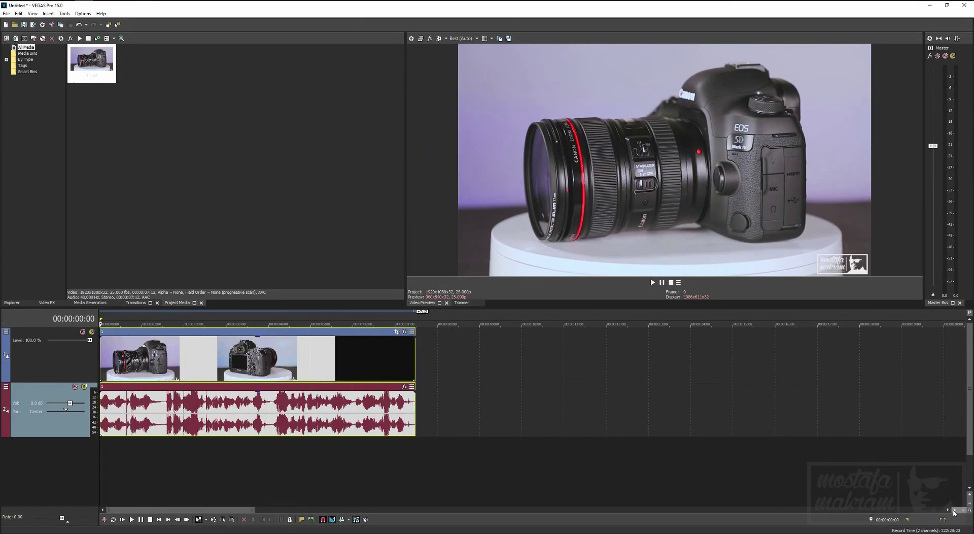
left_click(953, 510)
Step: Lower the clip's audio event to silence and preview the clip from the start
left_click(653, 282)
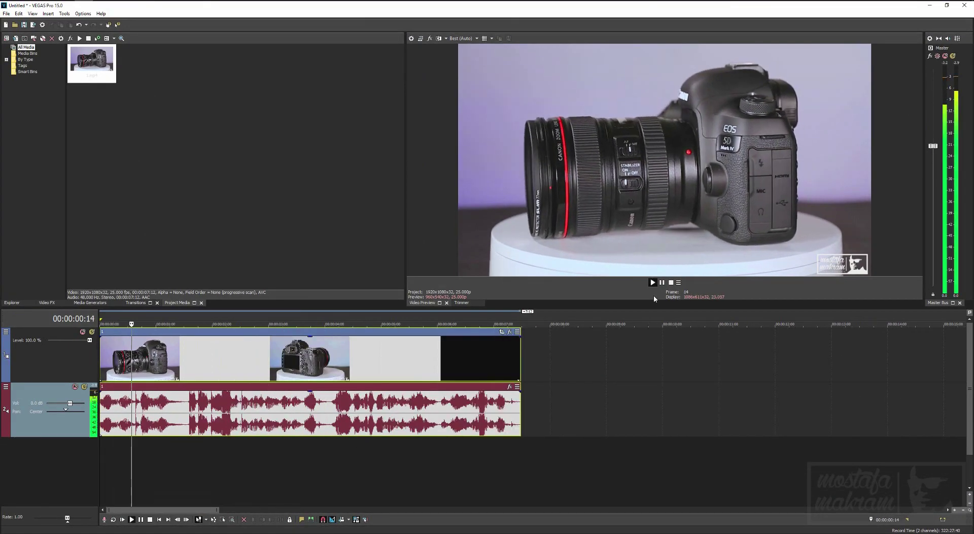
left_click(321, 402)
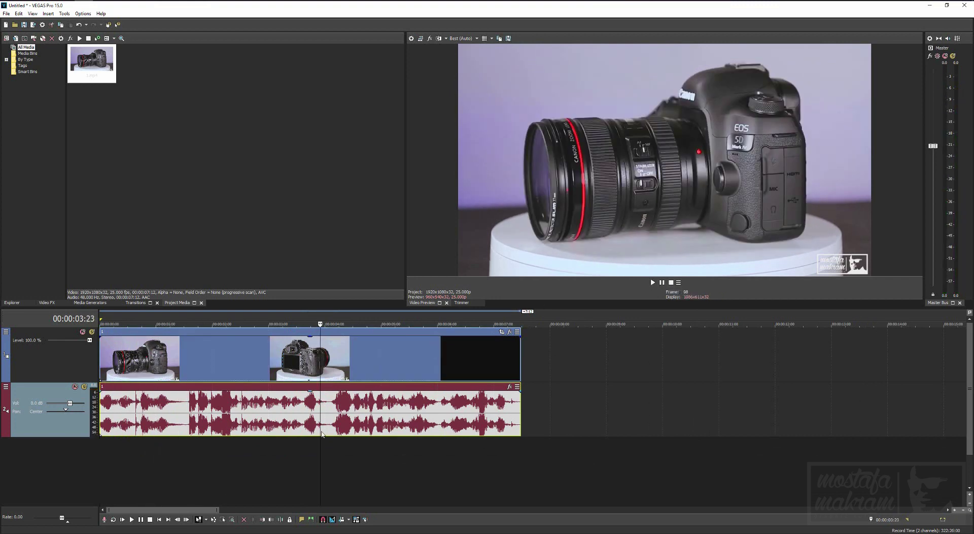
key("Home")
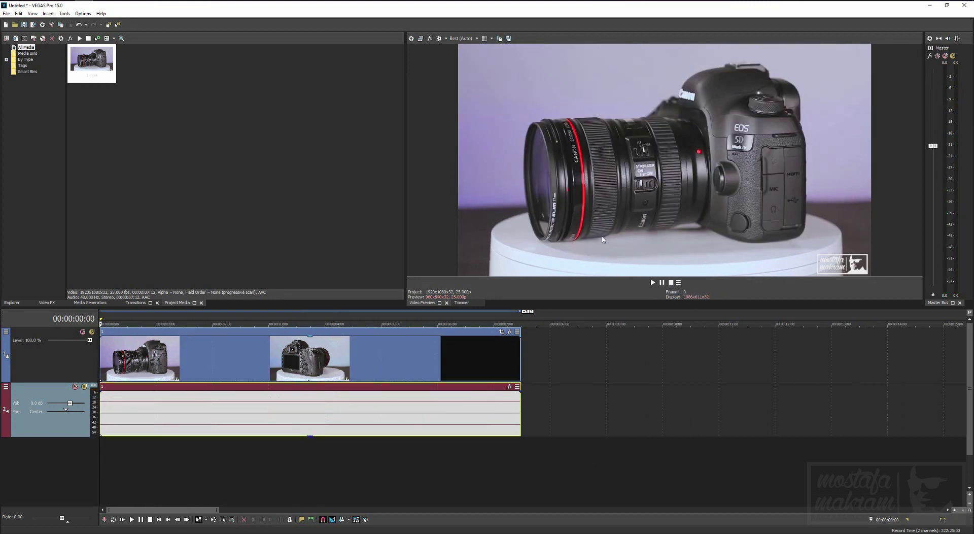
left_click(658, 283)
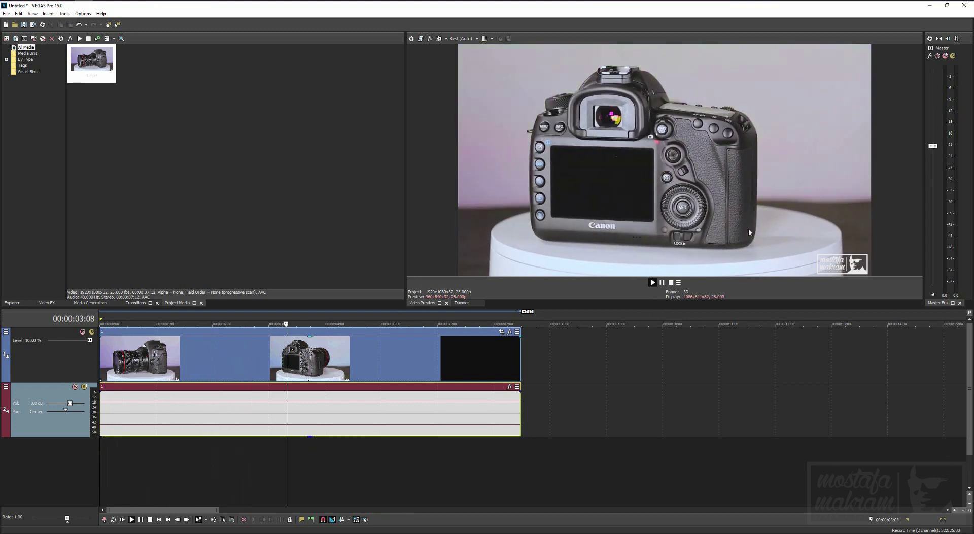
key("space")
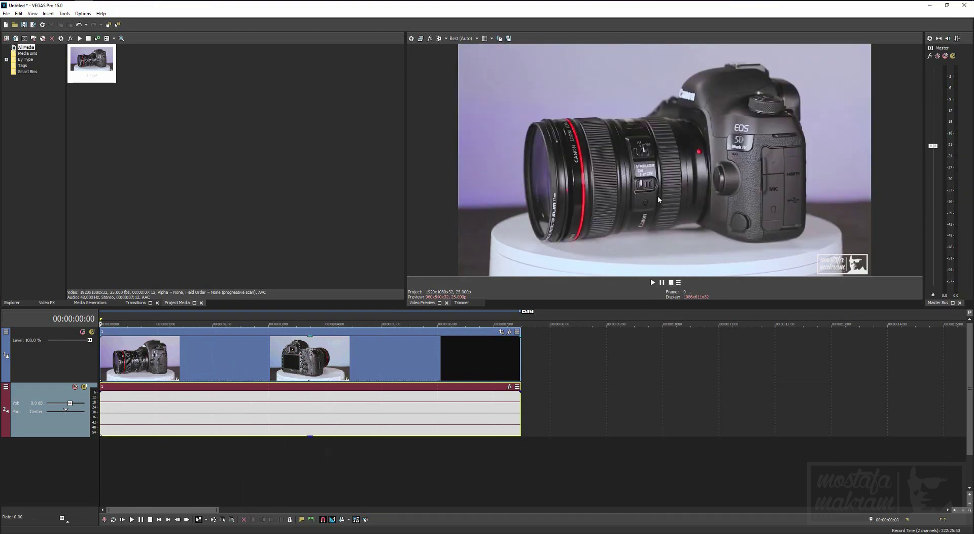
Step: Try reversing the video event, play it from the start, and undo the reversal
right_click(215, 347)
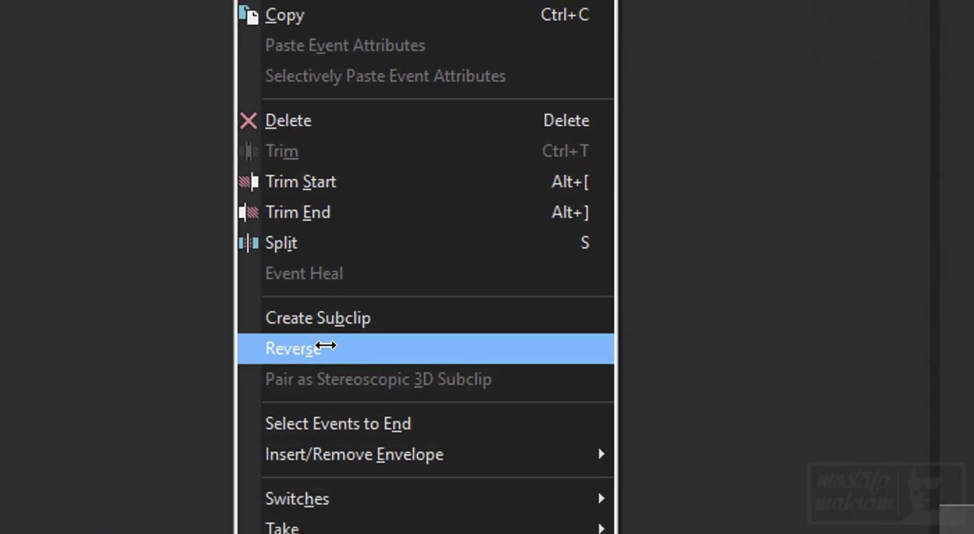
left_click(325, 346)
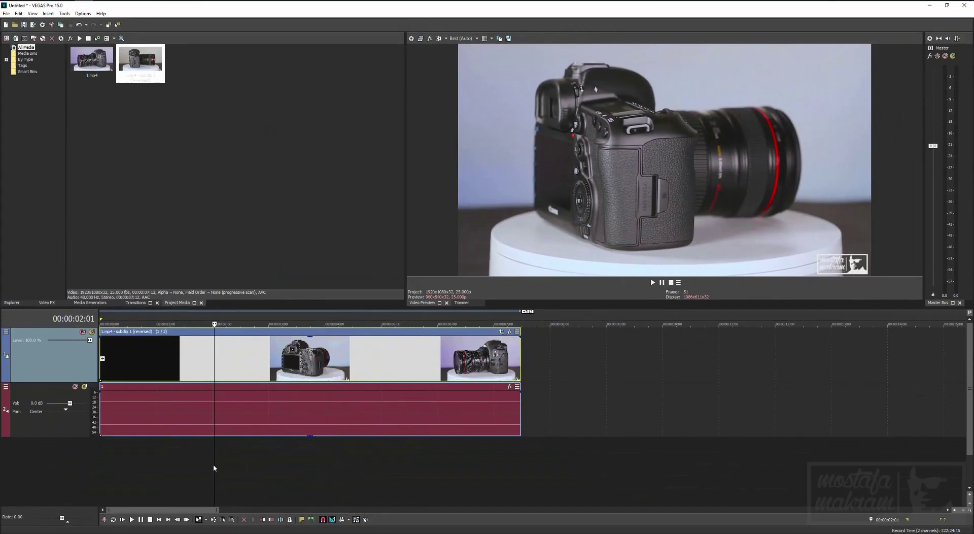
left_click_drag(213, 462, 11, 448)
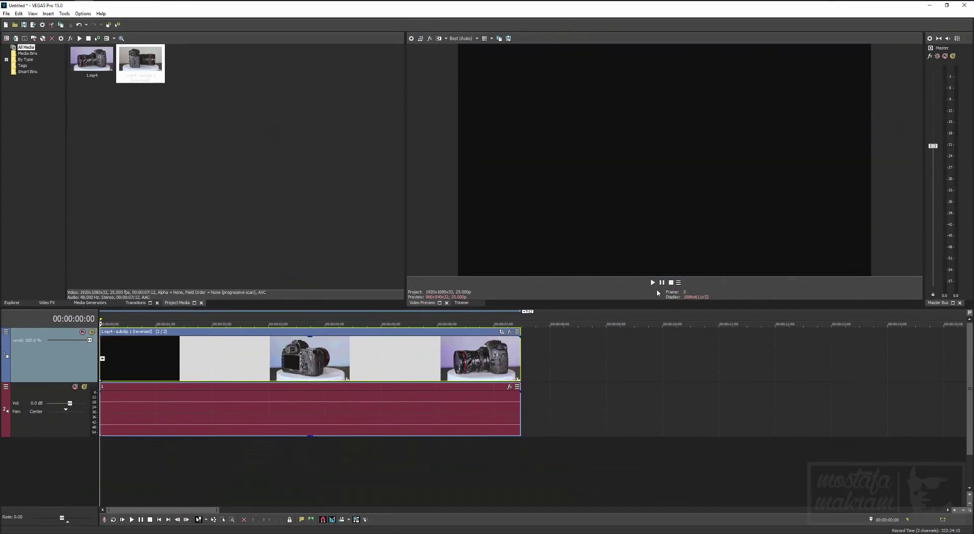
left_click(652, 282)
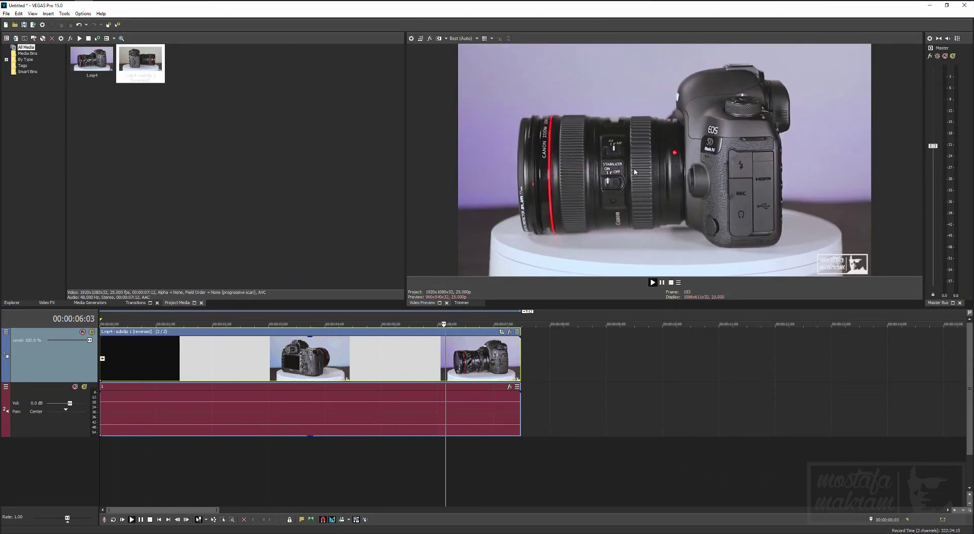
left_click(670, 282)
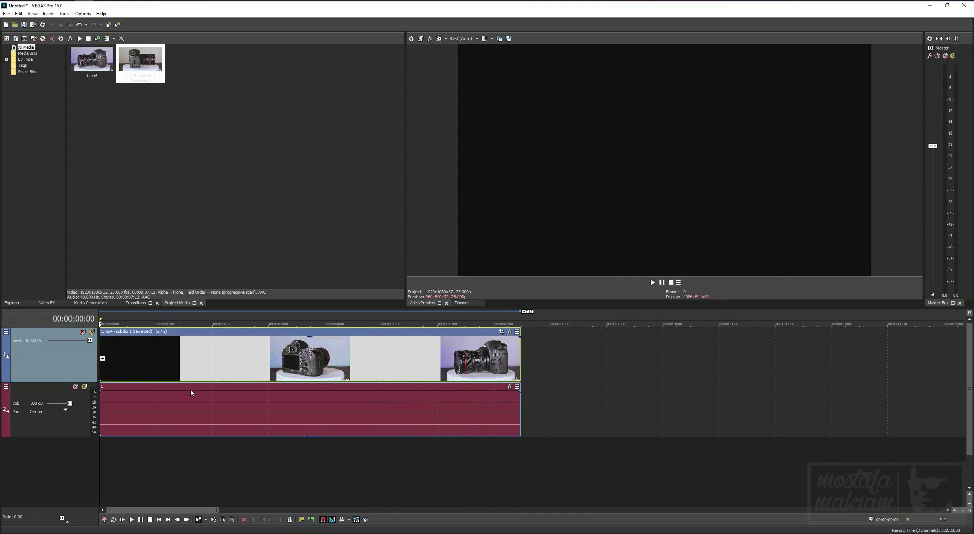
key("ctrl+z")
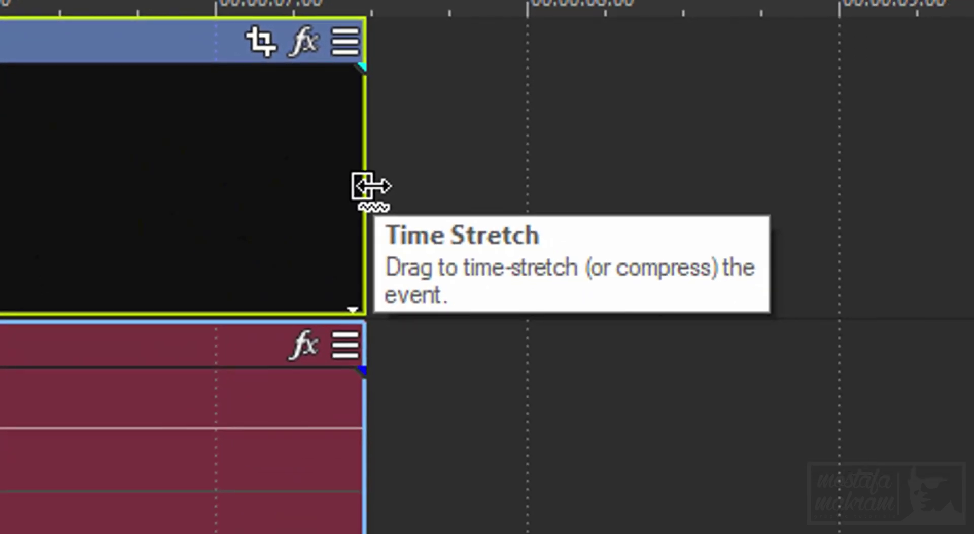
Step: Time-stretch the video event to about 14 seconds, slowing it to 52.7%, and play the result
left_click_drag(369, 186, 894, 370)
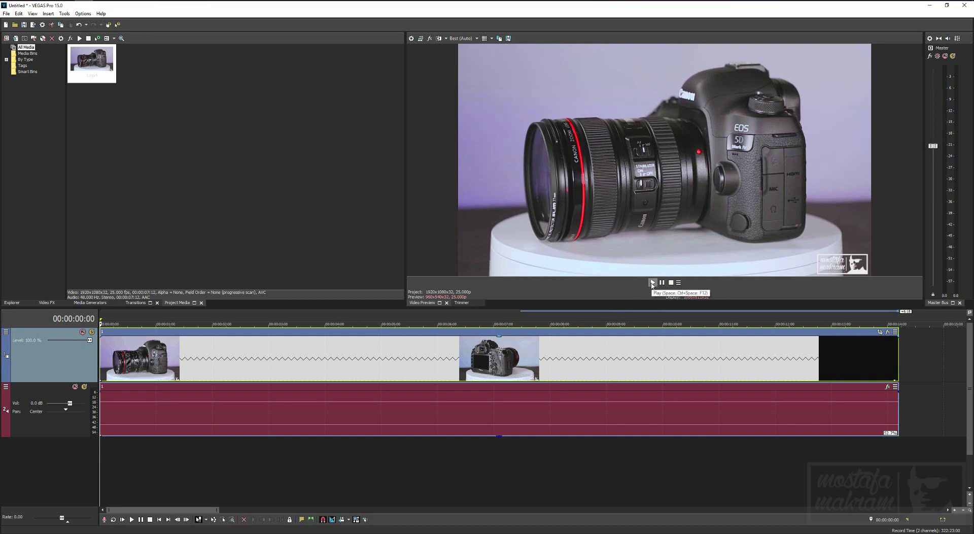
left_click(653, 283)
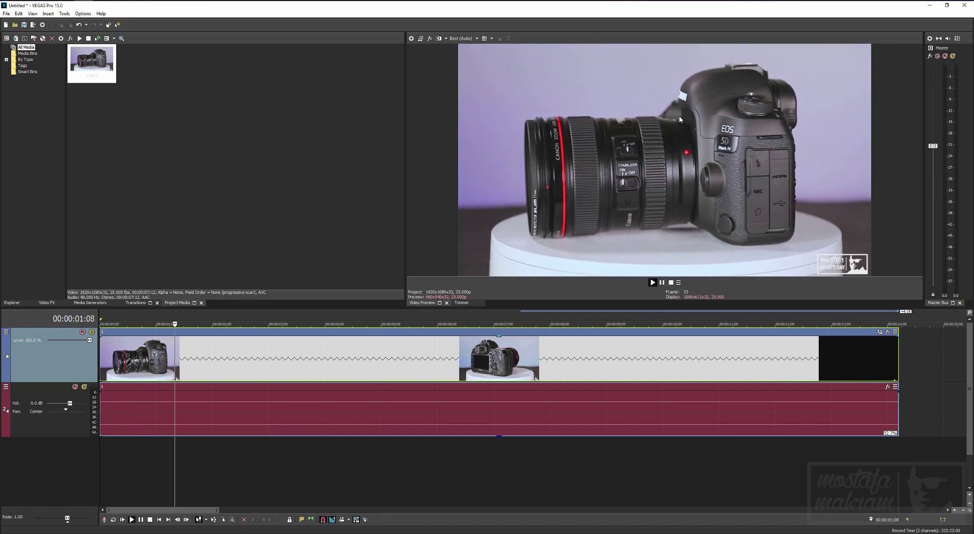
left_click(671, 282)
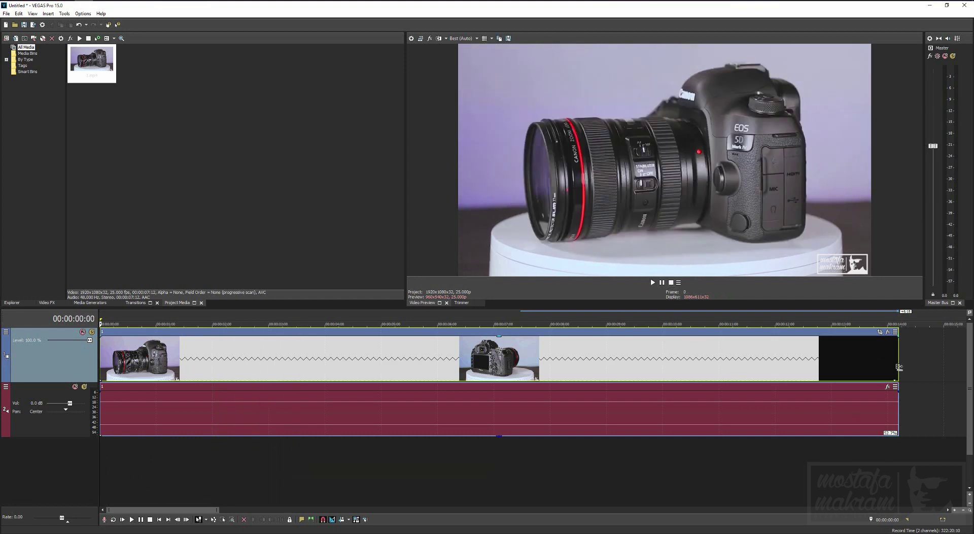
Step: Try compressing the video event to about 2.7 seconds for fast playback, preview it, and undo the time stretching
left_click_drag(898, 367, 251, 350)
left_click(653, 282)
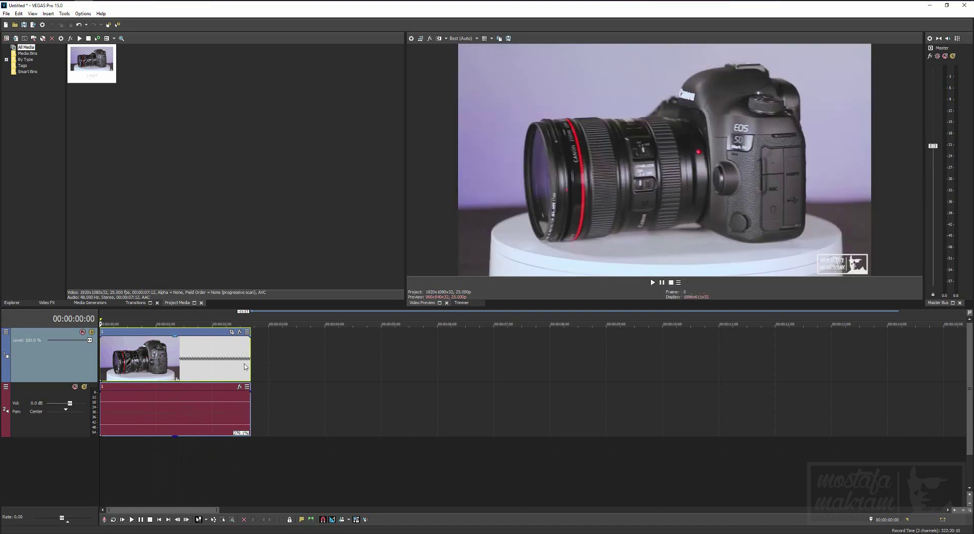
key("ctrl+z")
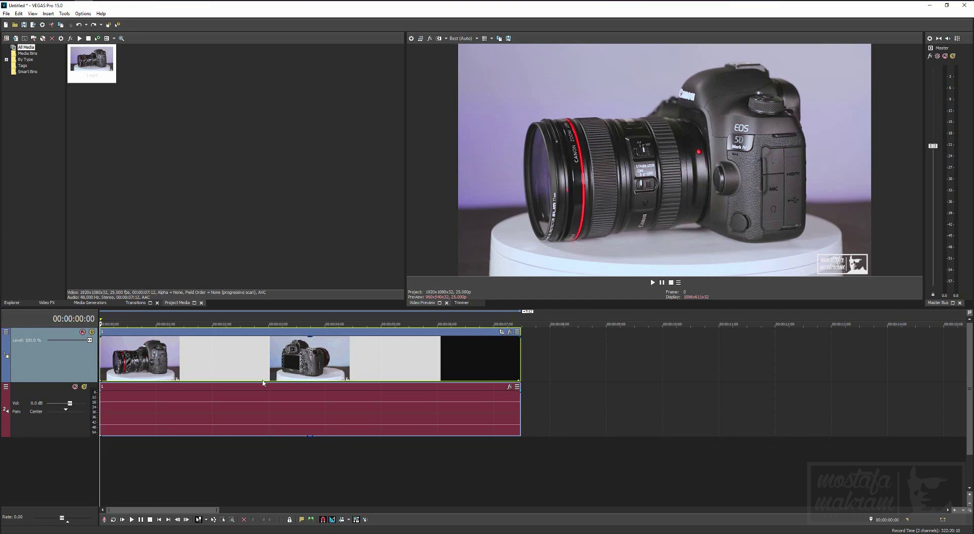
Step: Insert a Velocity envelope on the video event
left_click(226, 351)
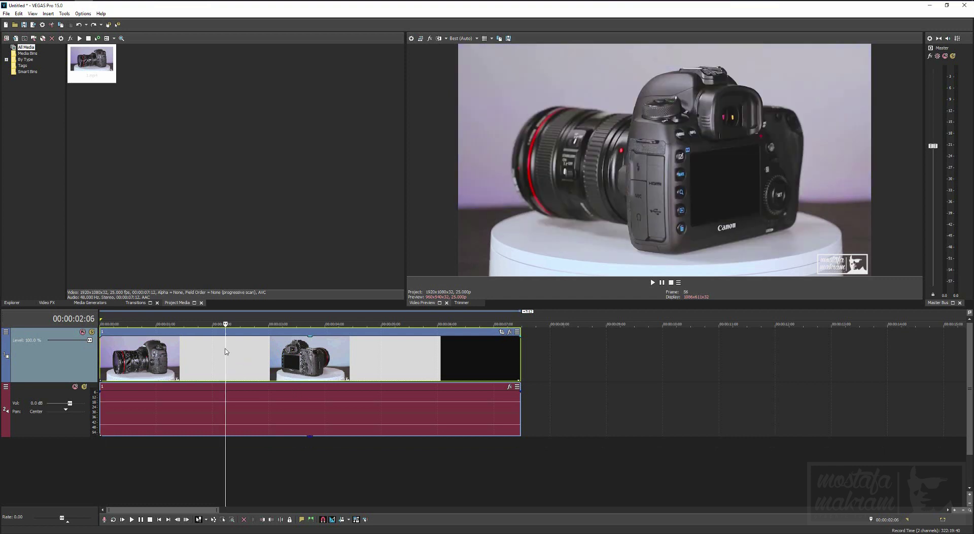
right_click(256, 364)
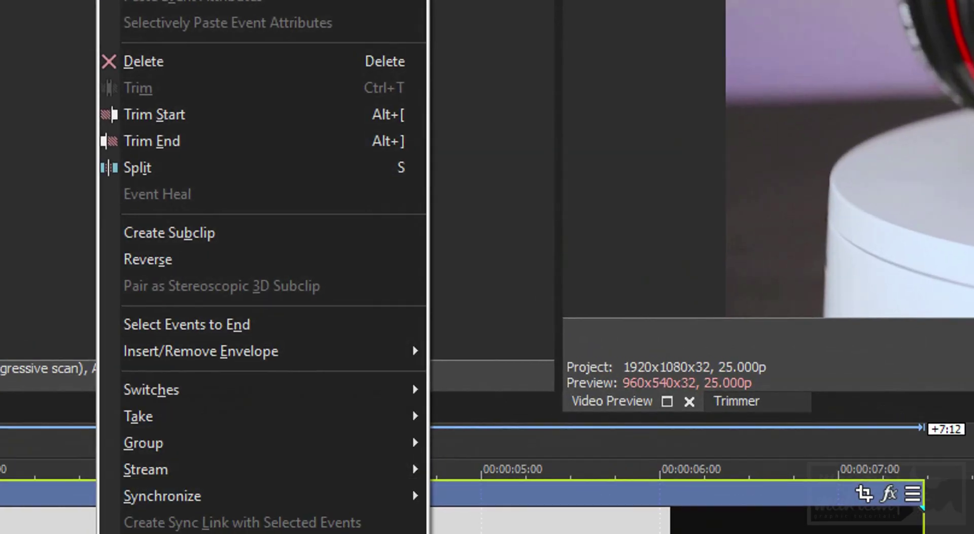
mouse_move(293, 288)
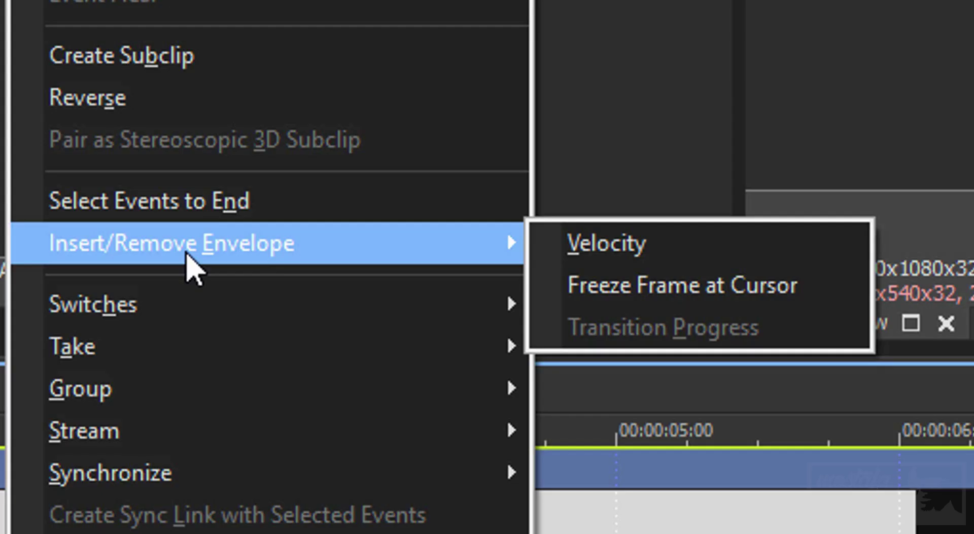
left_click(676, 256)
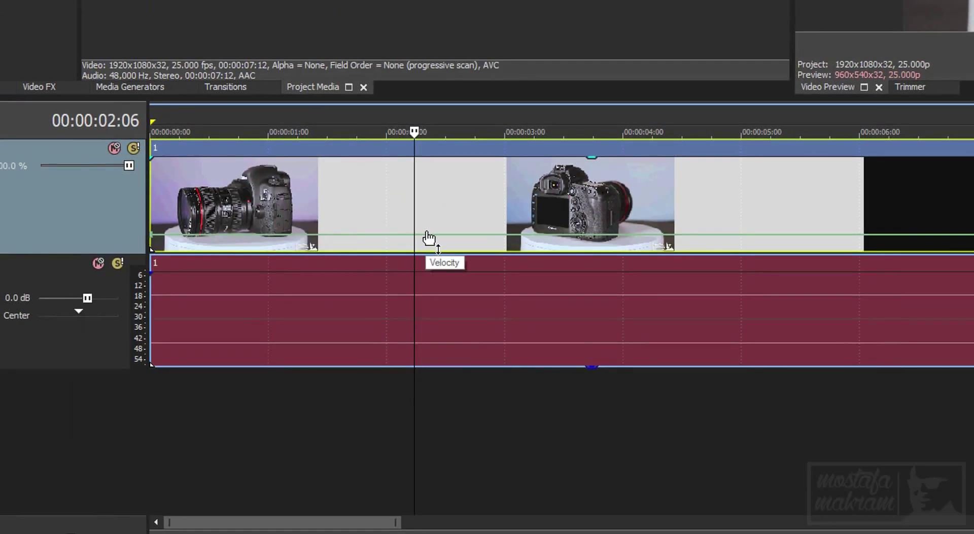
Step: Raise the video event's velocity line well above normal speed and play the sped-up clip from the start
left_click_drag(428, 245, 422, 213)
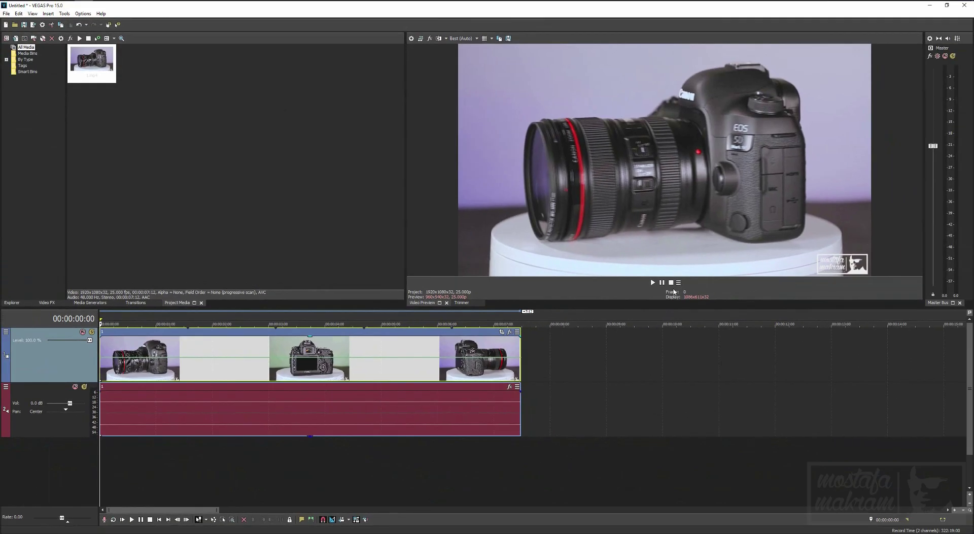
key("Home")
key("space")
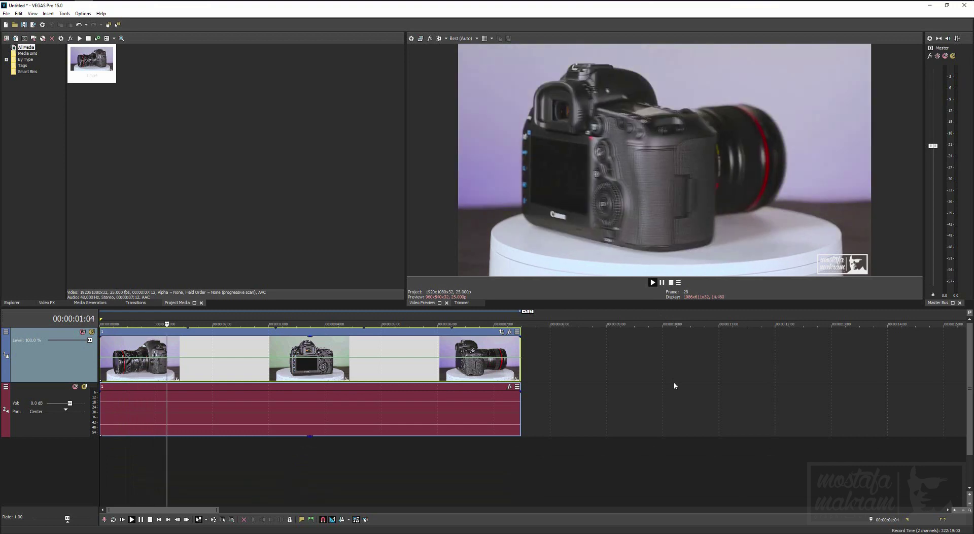
key("space")
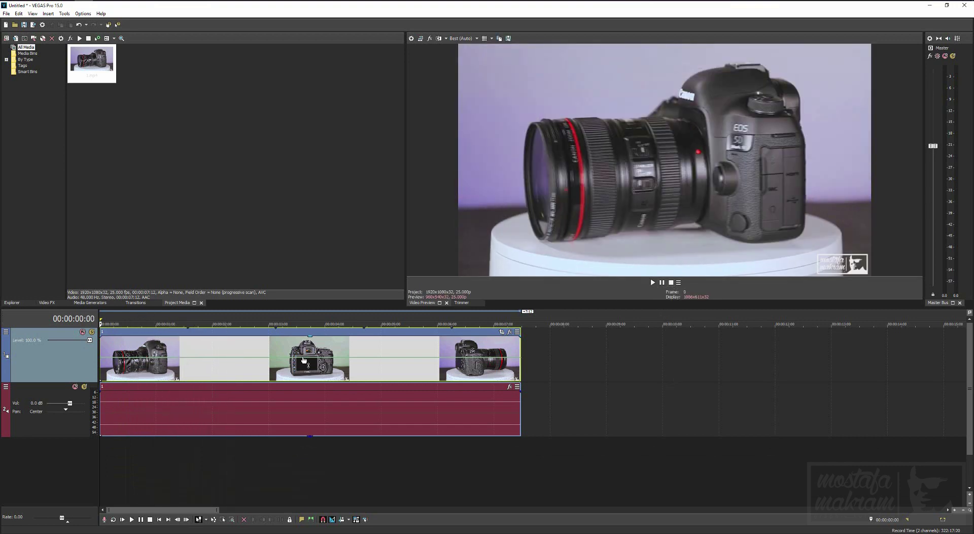
Step: Lower the video event's velocity to 96% and play the clip from the start
left_click_drag(303, 362, 301, 376)
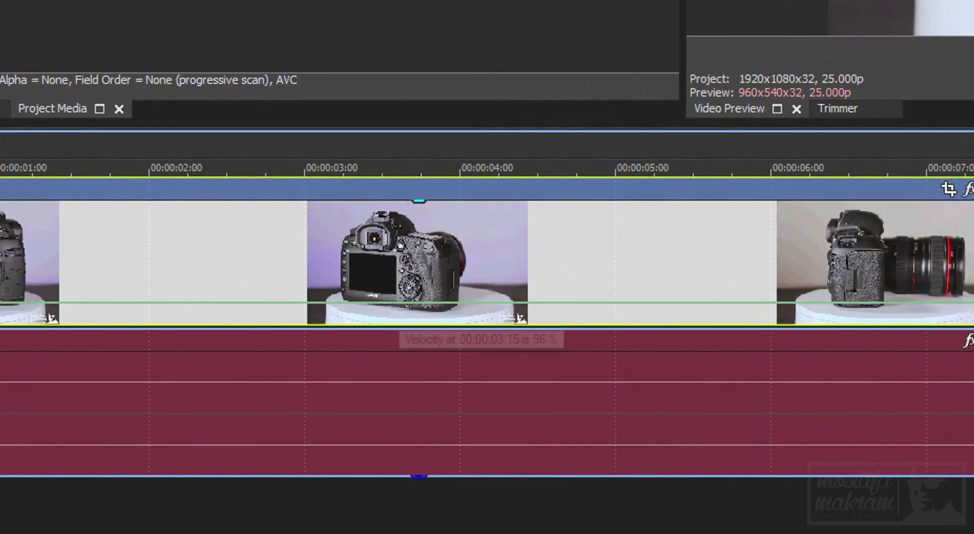
key("space")
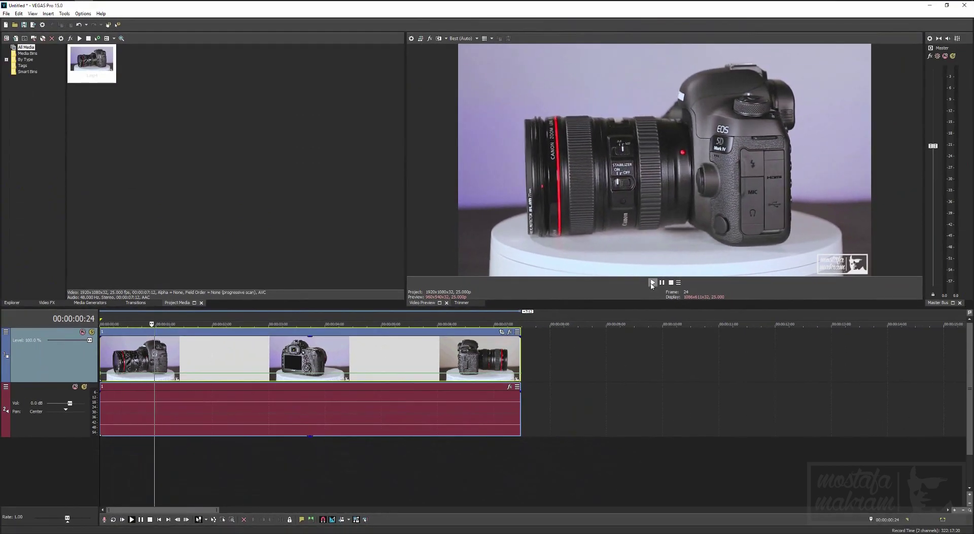
left_click(671, 283)
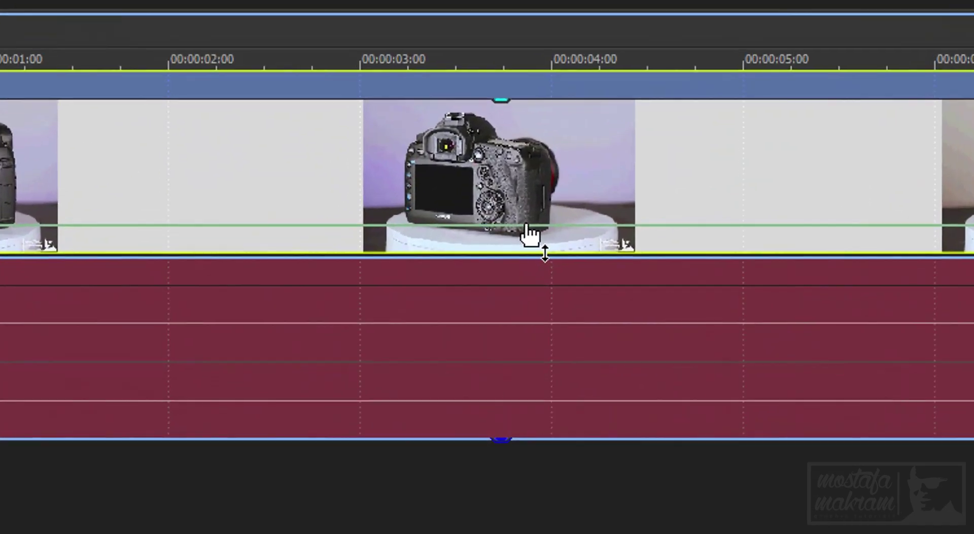
Step: Lower the velocity line to the bottom of the video event to reverse it, and preview the reversed playback
left_click_drag(317, 373, 317, 374)
left_click_drag(561, 210, 563, 260)
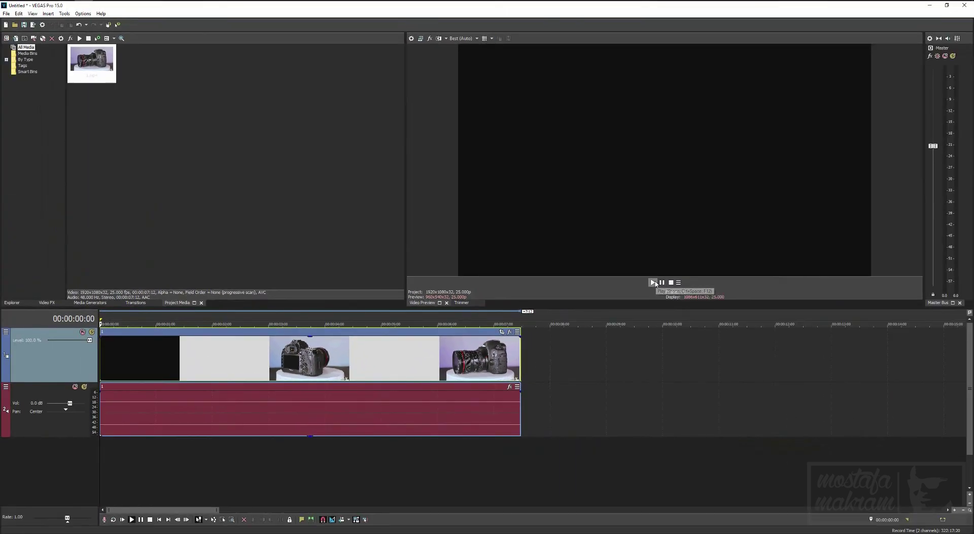
left_click(653, 282)
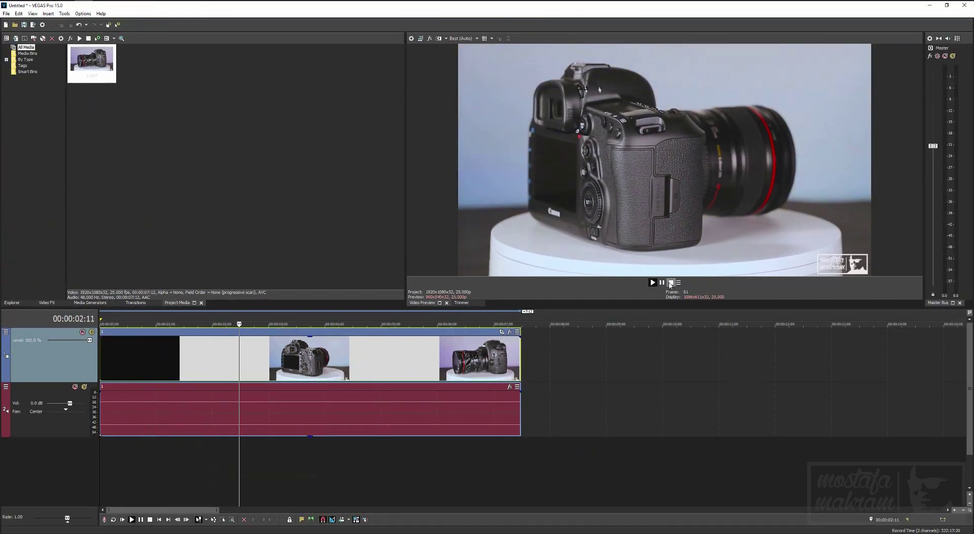
left_click(670, 282)
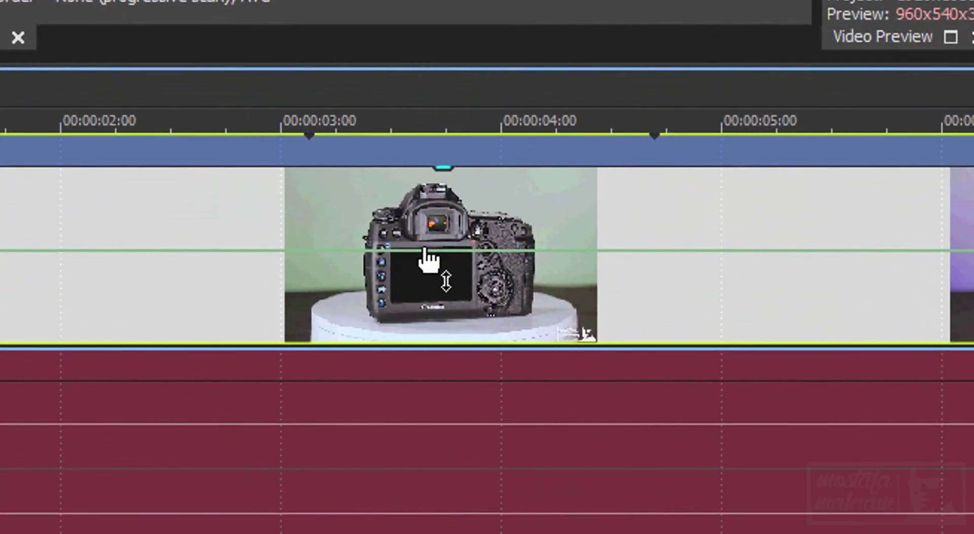
Step: Raise the video event's velocity line, and bring it back down to a small negative value for slow reverse playback
left_click_drag(356, 309, 353, 304)
left_click_drag(419, 238, 430, 315)
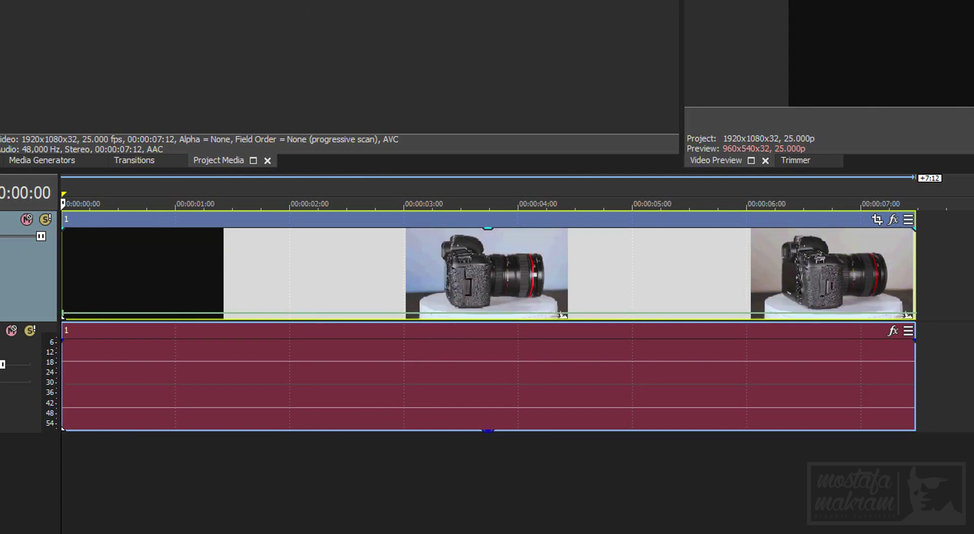
Step: Play the clip from the start to preview the slow reverse playback
key("space")
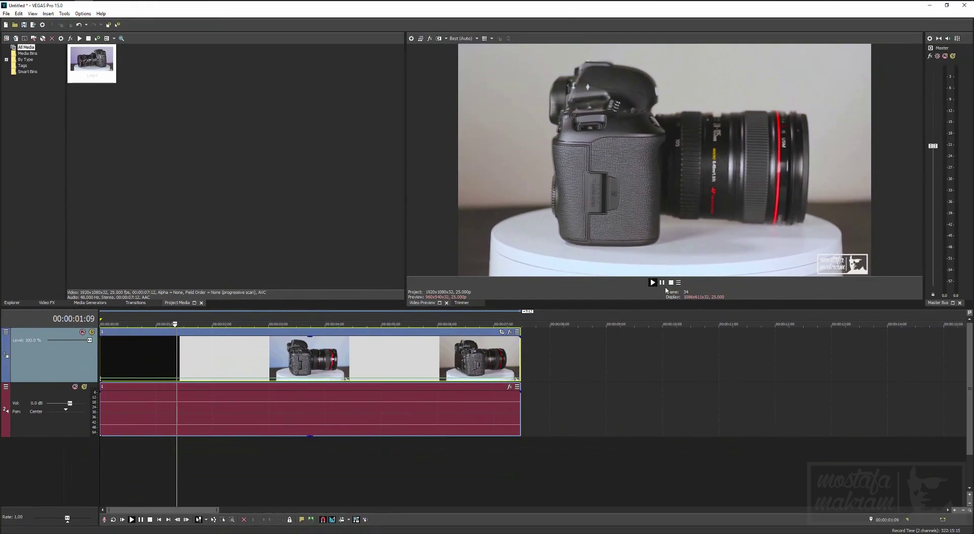
key("space")
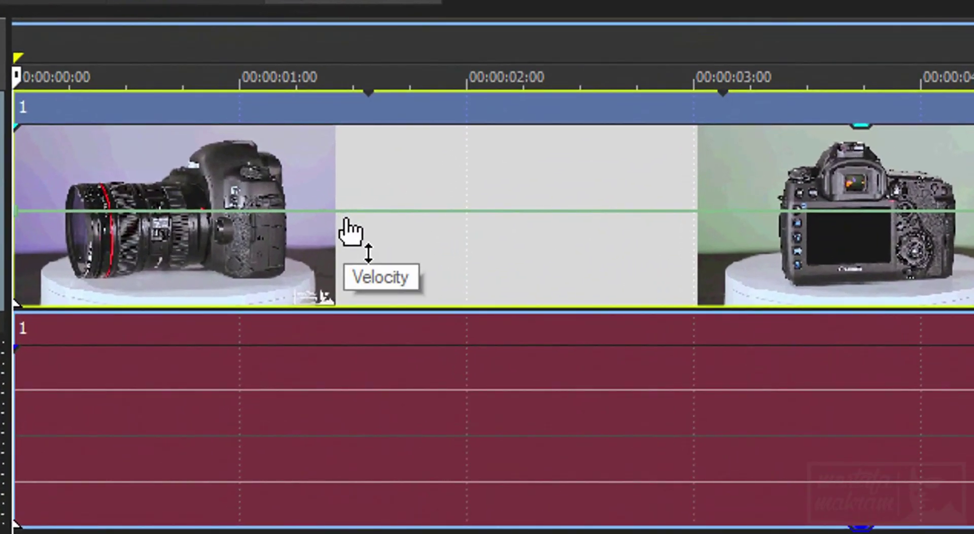
Step: Add four velocity points to the video event, in pairs around 00:00:01:12 and just before 00:00:06:00
double_click(345, 211)
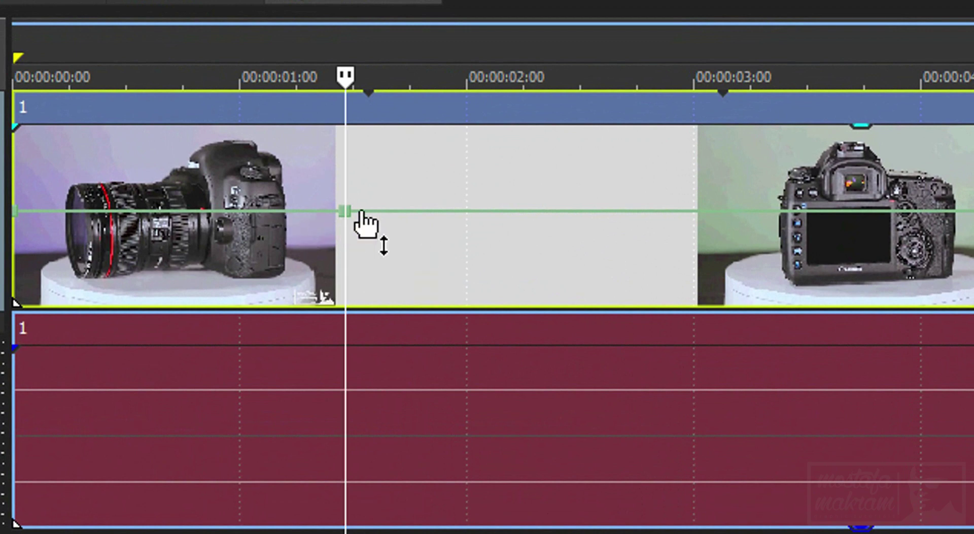
double_click(385, 211)
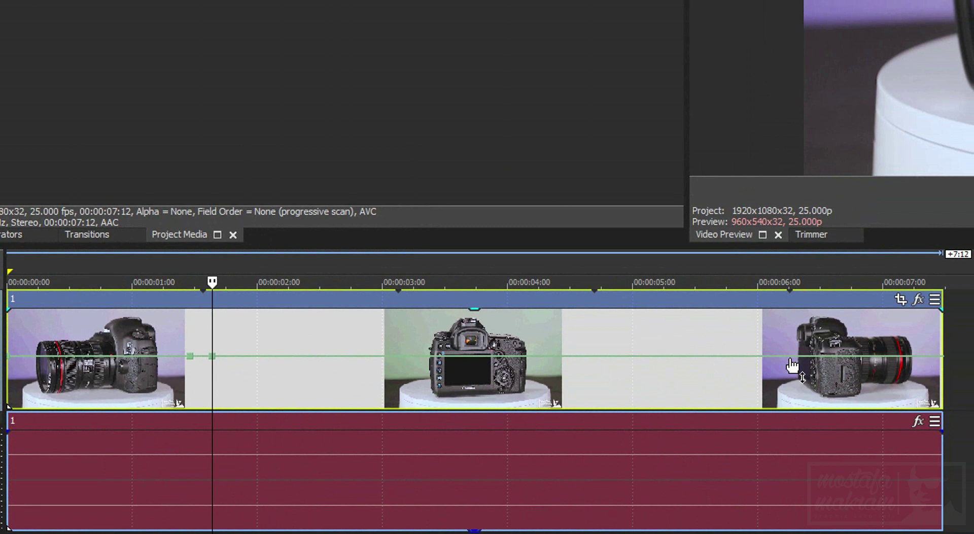
double_click(738, 356)
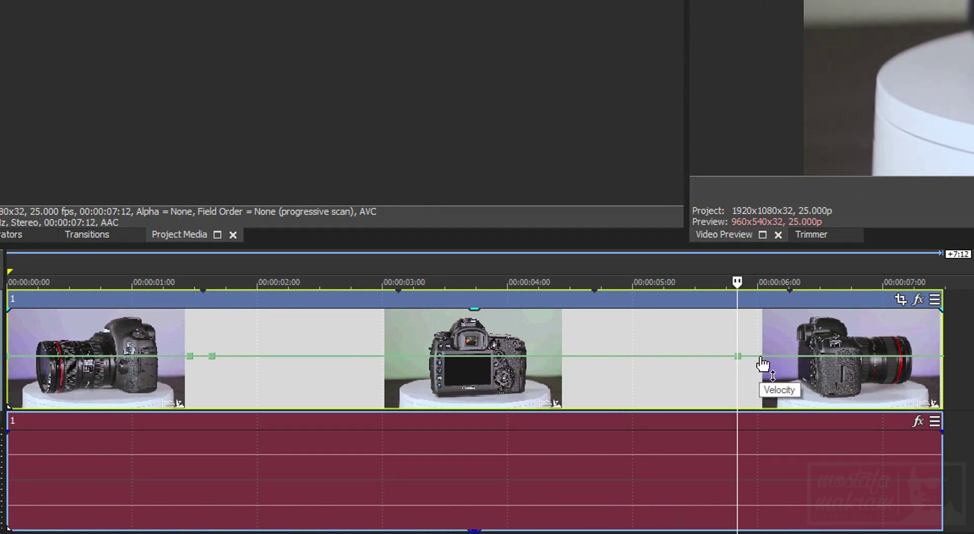
double_click(759, 356)
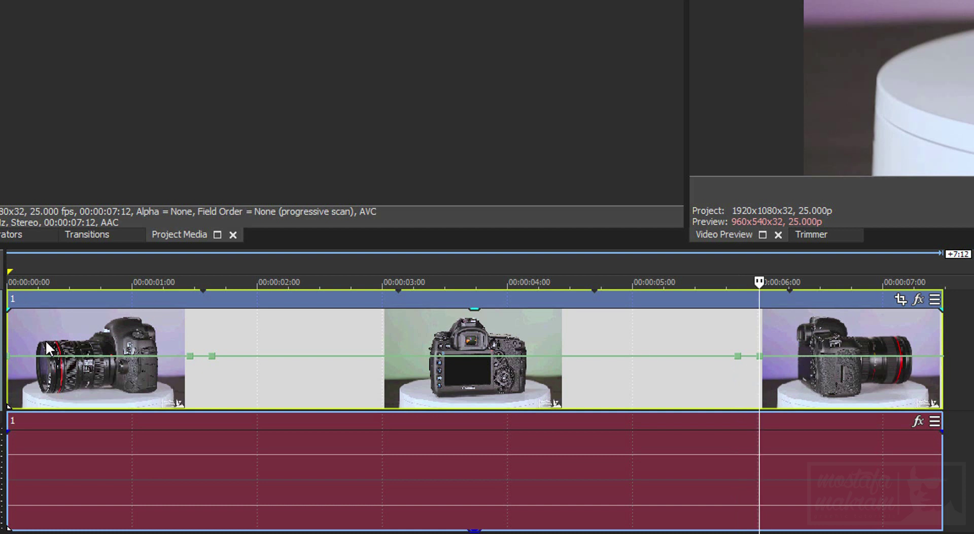
Step: Raise the two inner velocity points to about 842% to speed up the middle section, and set the last point near the first one's level
left_click_drag(216, 357, 212, 325)
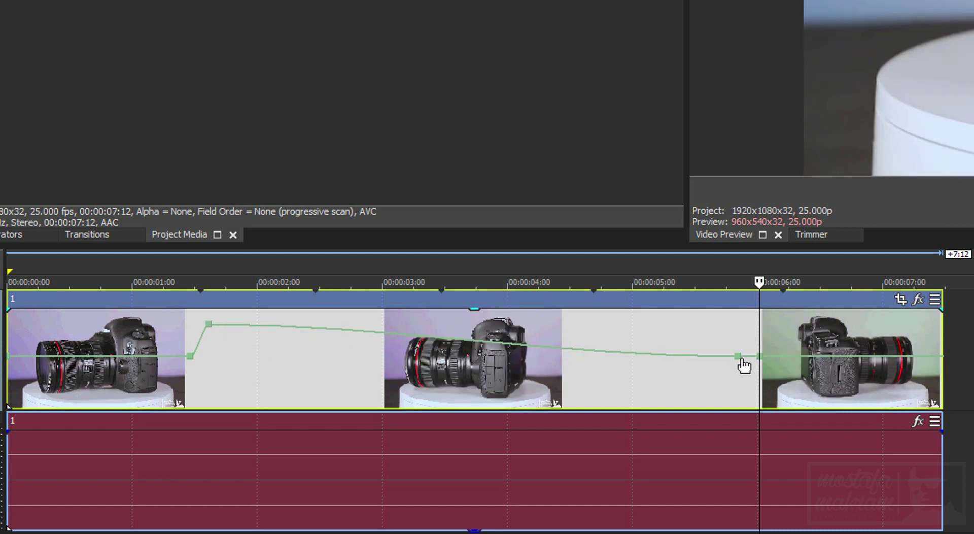
left_click_drag(738, 356, 741, 330)
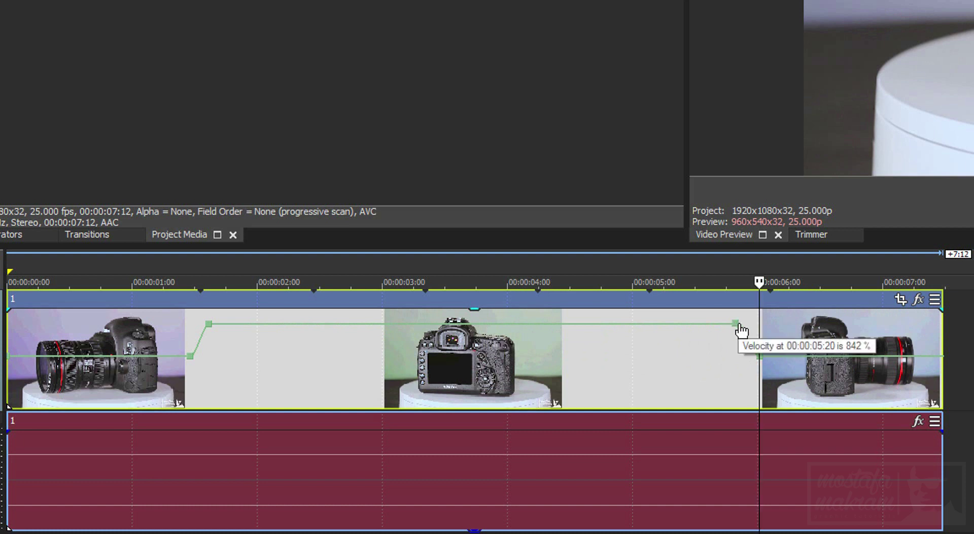
mouse_move(756, 352)
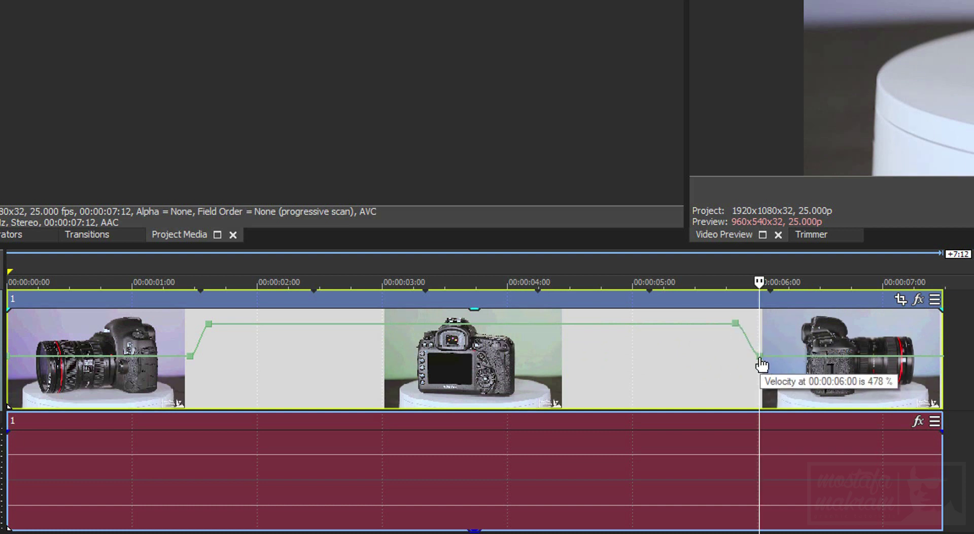
left_click_drag(762, 364, 761, 348)
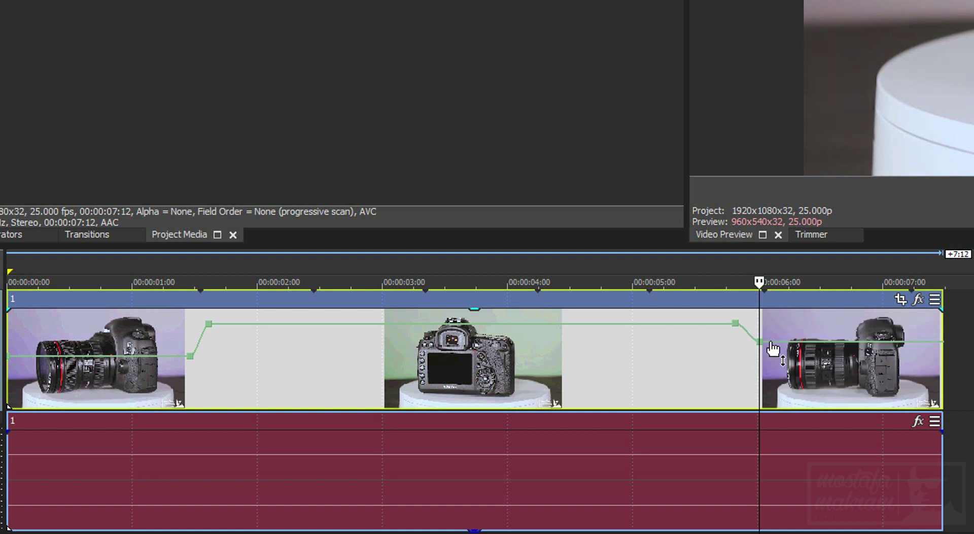
mouse_move(761, 347)
mouse_move(765, 362)
left_mouse_down()
mouse_move(766, 373)
mouse_move(765, 358)
left_mouse_up()
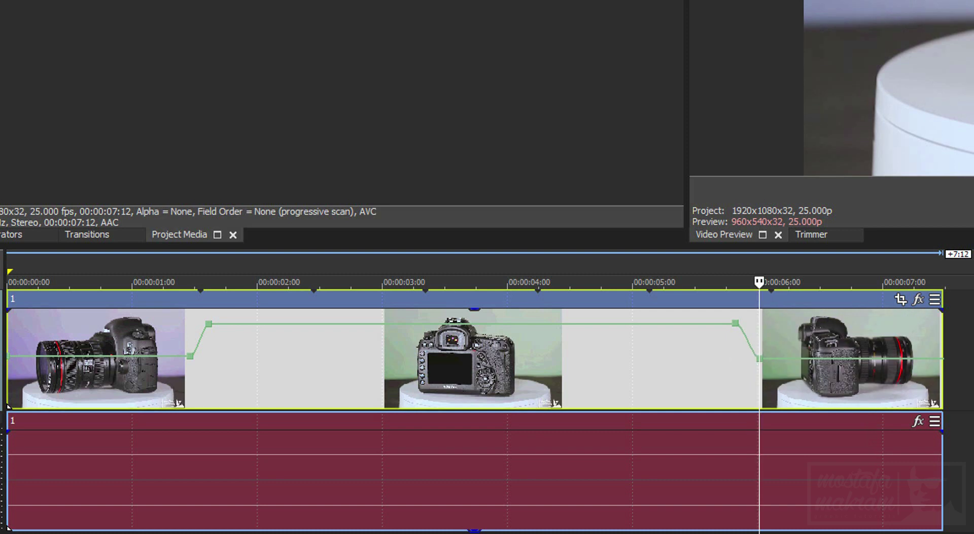
Step: Play the clip from the start to preview the speed ramp
key("Home")
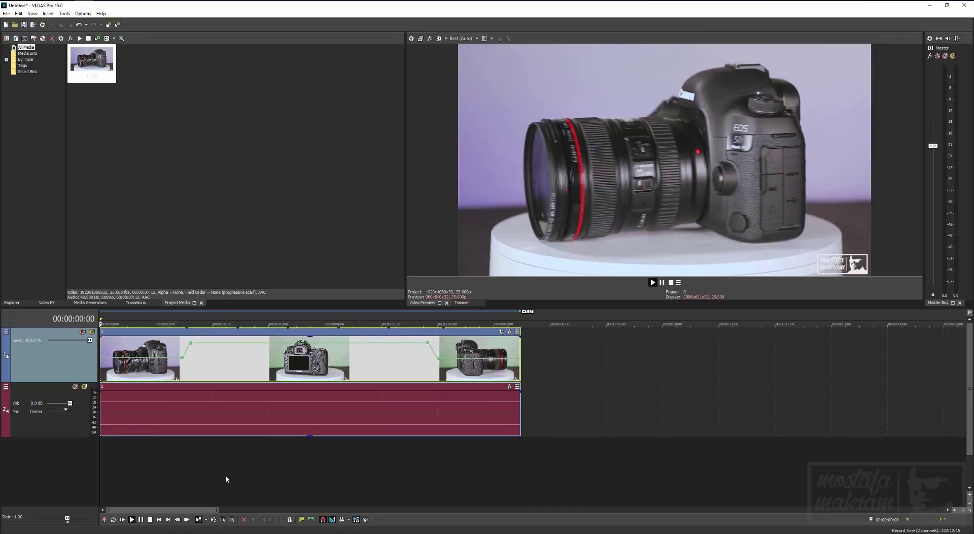
key("space")
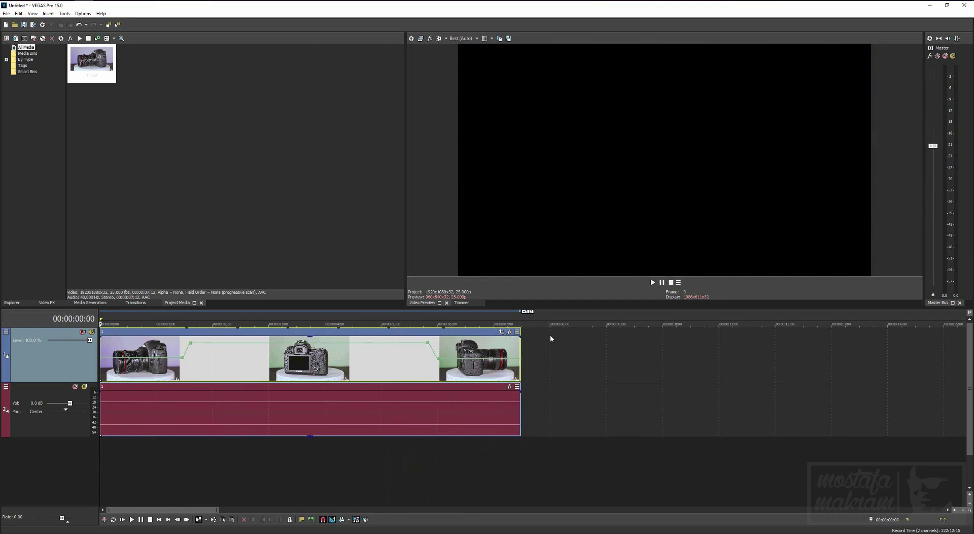
Step: Undo the velocity point edits and remove the Velocity envelope from the video event
left_click(272, 366)
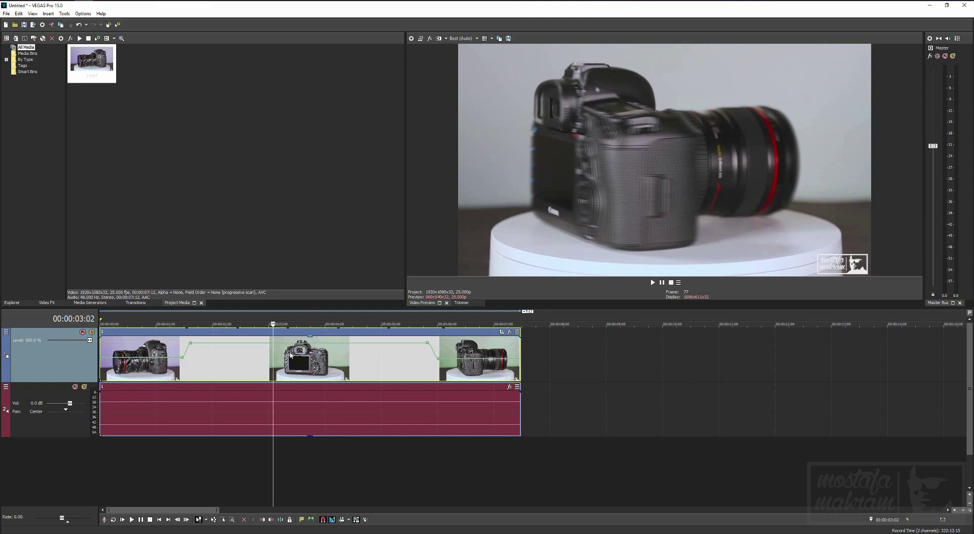
left_click(308, 359)
key("ctrl+z")
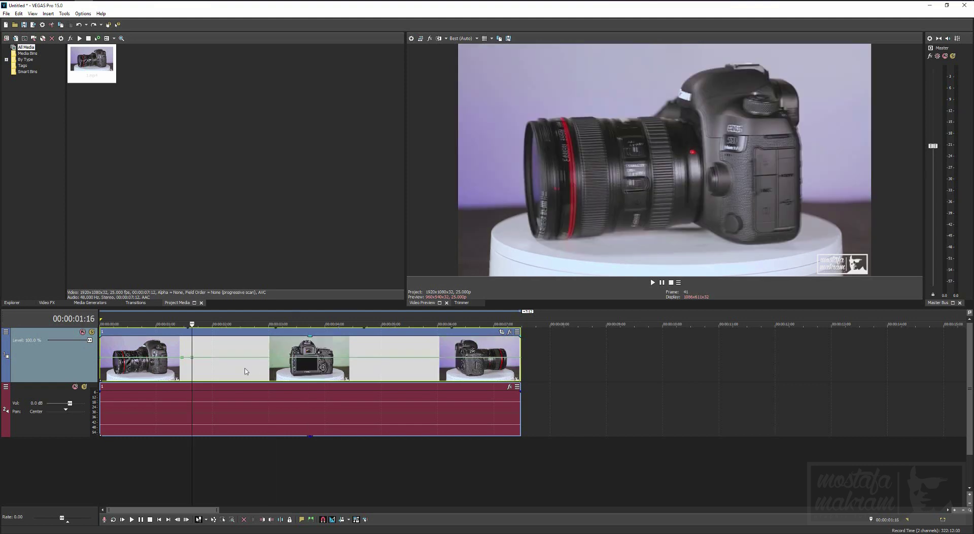
right_click(236, 368)
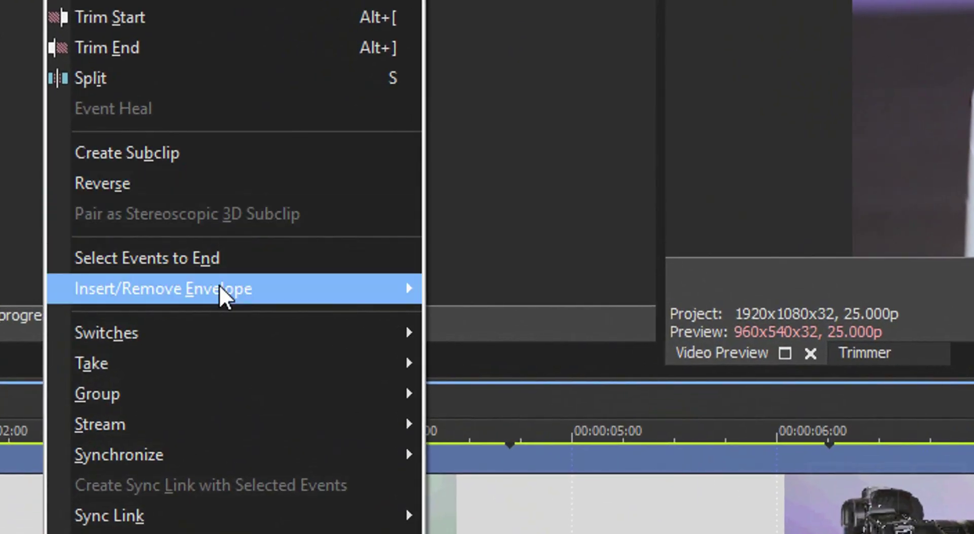
mouse_move(286, 287)
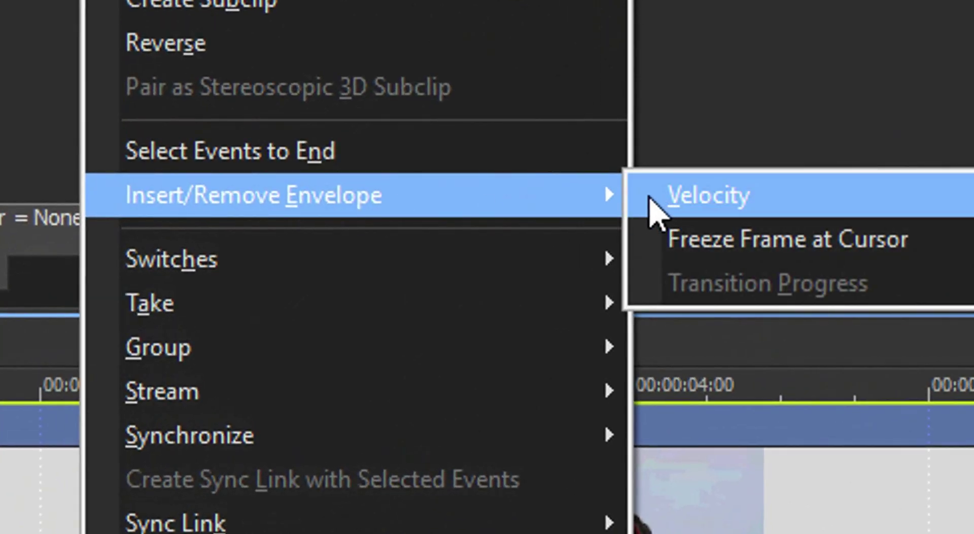
left_click(651, 208)
Step: Split the clip into three parts at 00:00:02:10 and 00:00:05:22
left_click(449, 336)
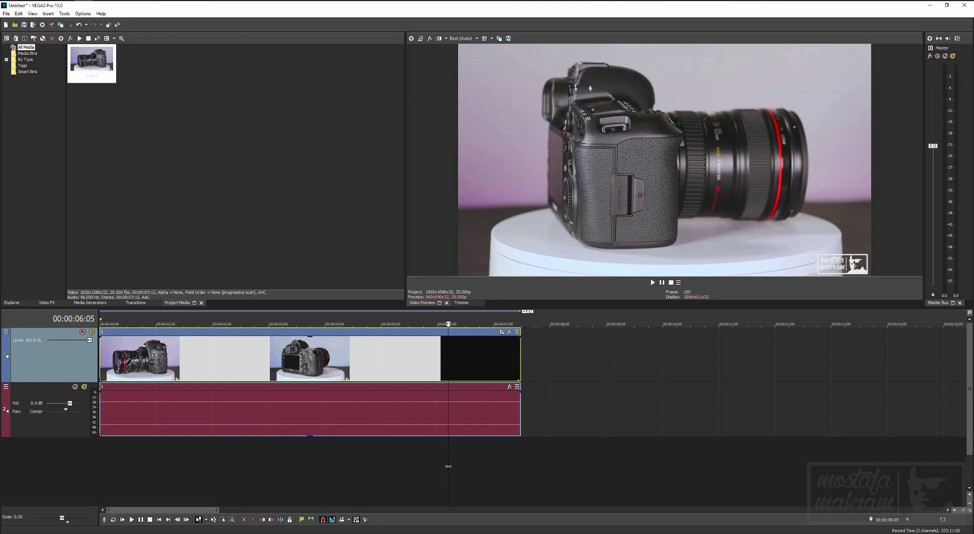
left_click_drag(448, 466, 183, 427)
left_click(236, 362)
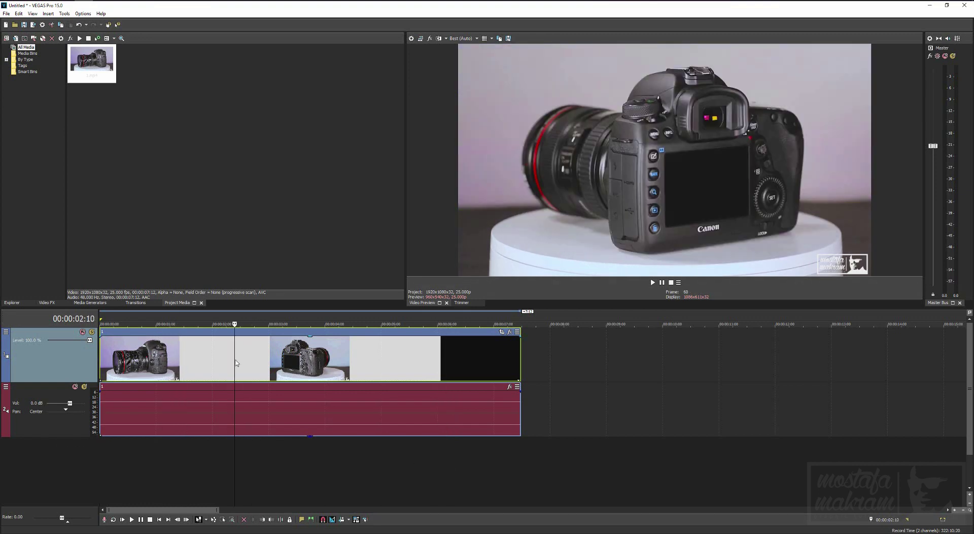
key("s")
left_click_drag(355, 441, 431, 437)
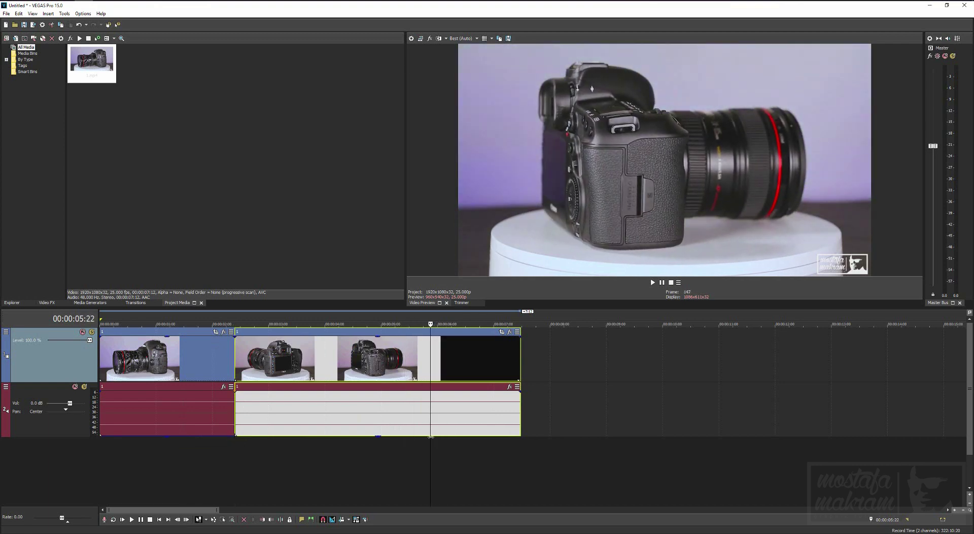
key("s")
Step: Insert a Velocity envelope on the middle video event and raise its line well above normal speed
left_click(336, 355)
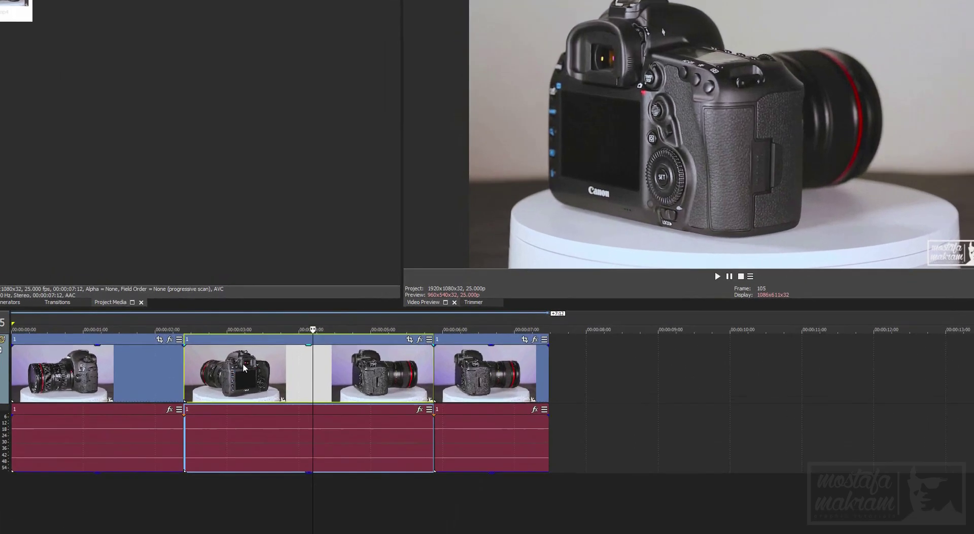
right_click(281, 353)
mouse_move(333, 272)
left_click(405, 236)
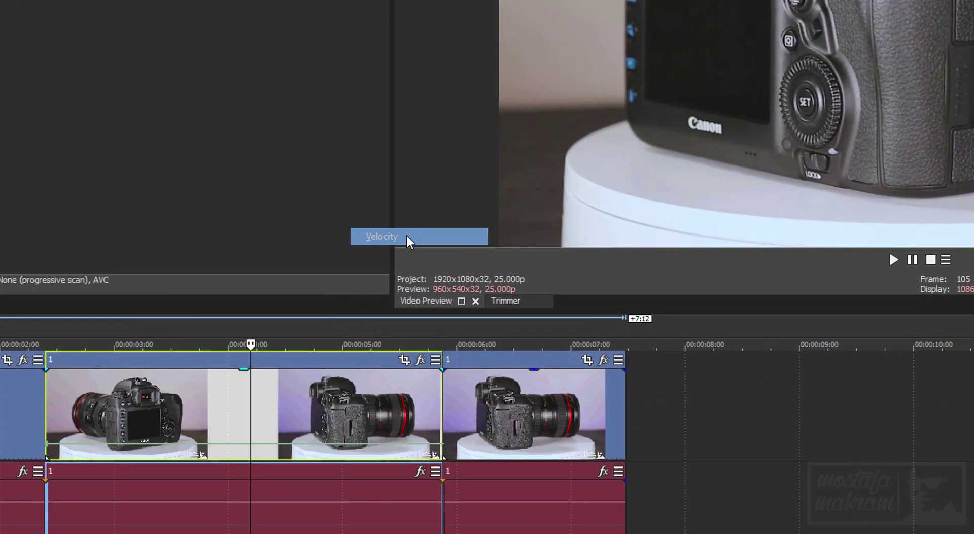
left_click_drag(251, 450, 147, 390)
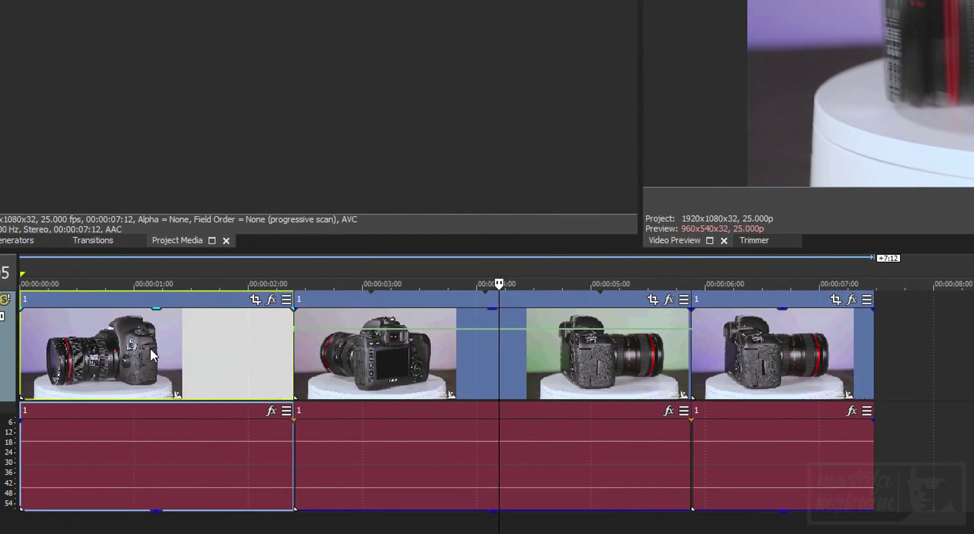
Step: Insert a Velocity envelope on the first video event and lower its line slightly to slow it down
right_click(192, 337)
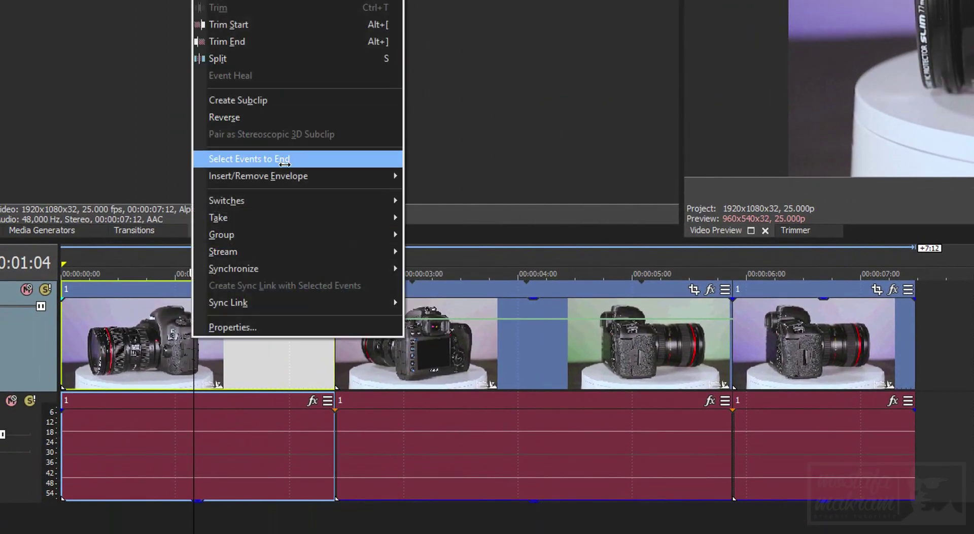
mouse_move(351, 170)
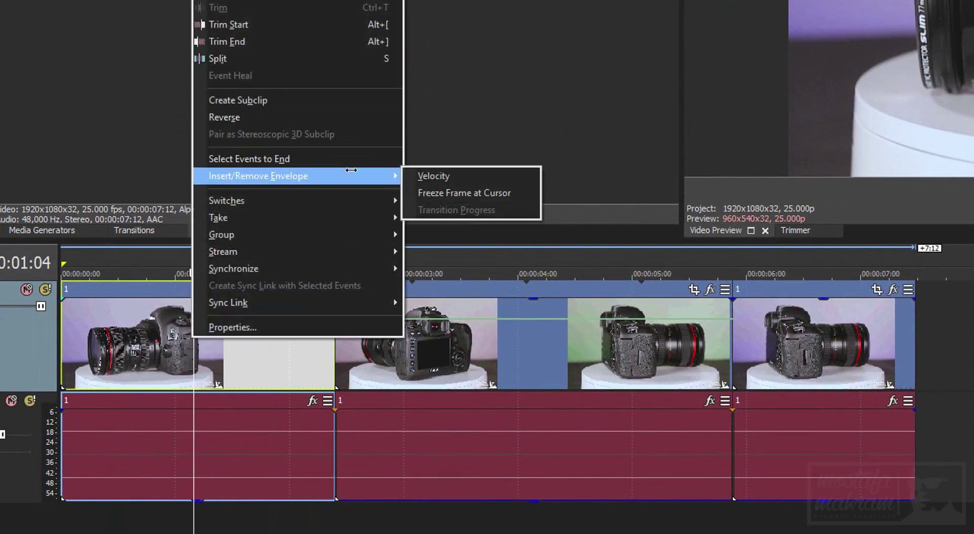
left_click(440, 175)
left_click_drag(203, 381, 203, 387)
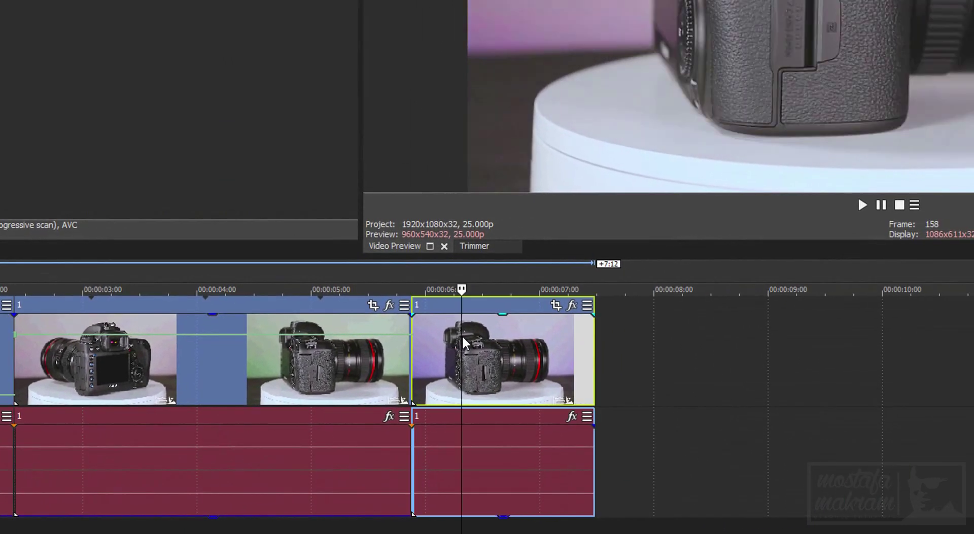
Step: Insert a Velocity envelope on the last video event and lower its line slightly to slow it down
right_click(783, 318)
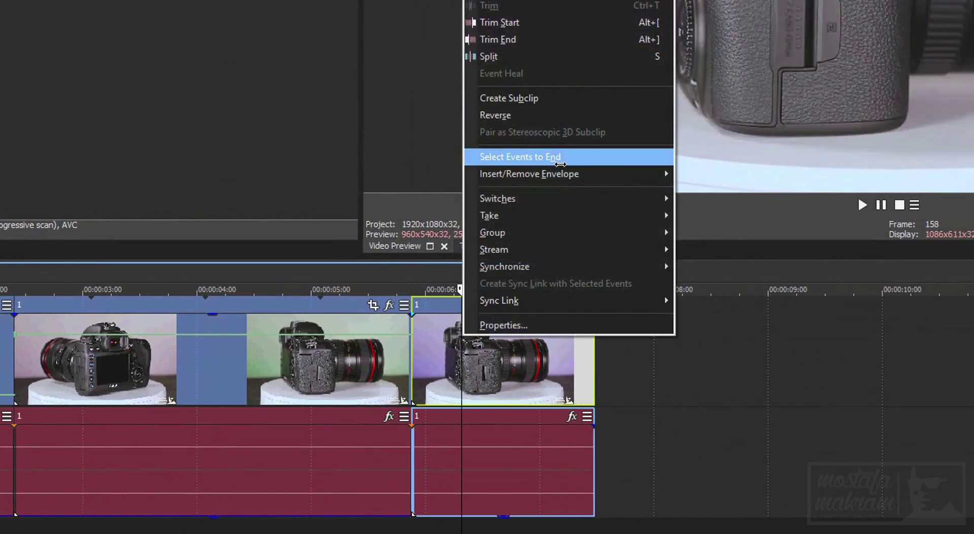
left_click(702, 172)
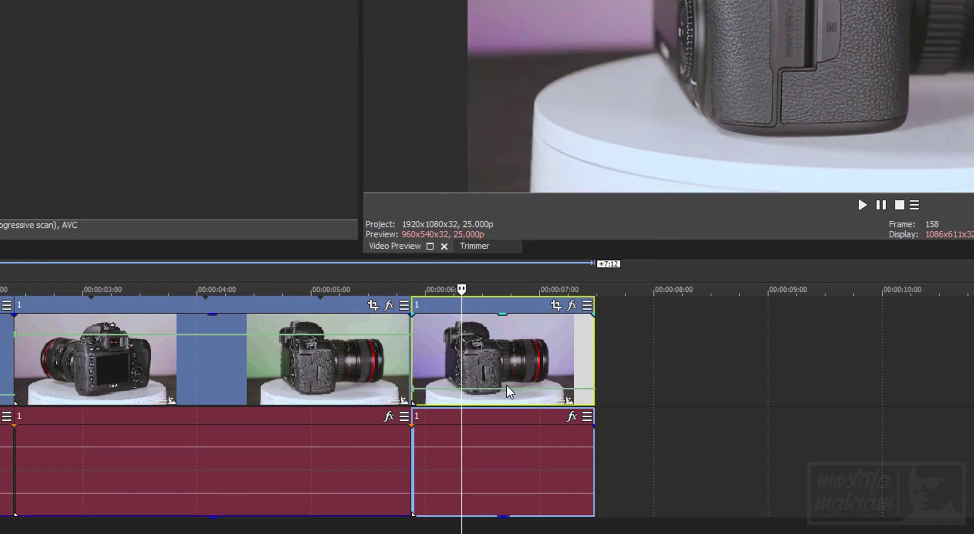
left_click_drag(500, 398, 500, 403)
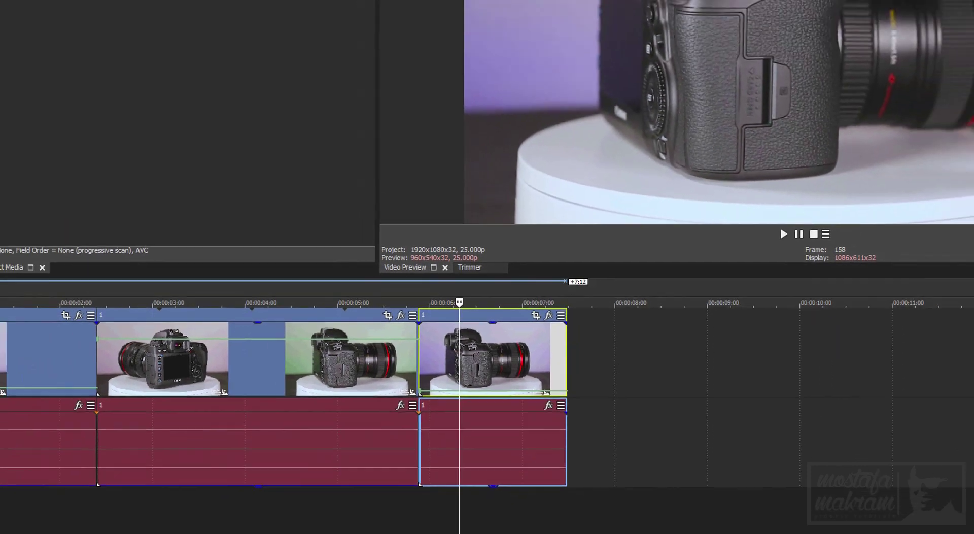
Step: Play the three split events from the start to preview the slow-fast-slow result
key("ctrl+Home")
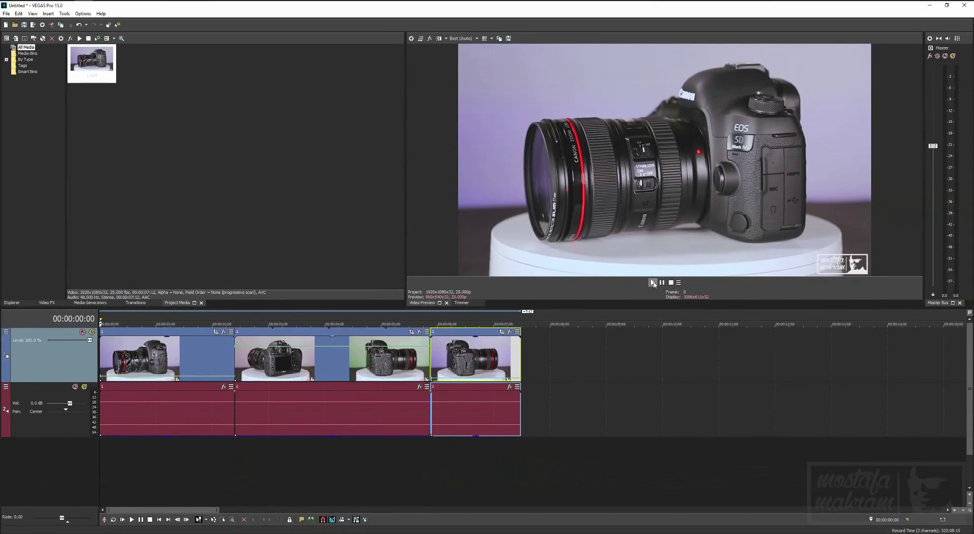
left_click(653, 283)
Step: Set the middle event's velocity curve to Linear Fade
right_click(319, 350)
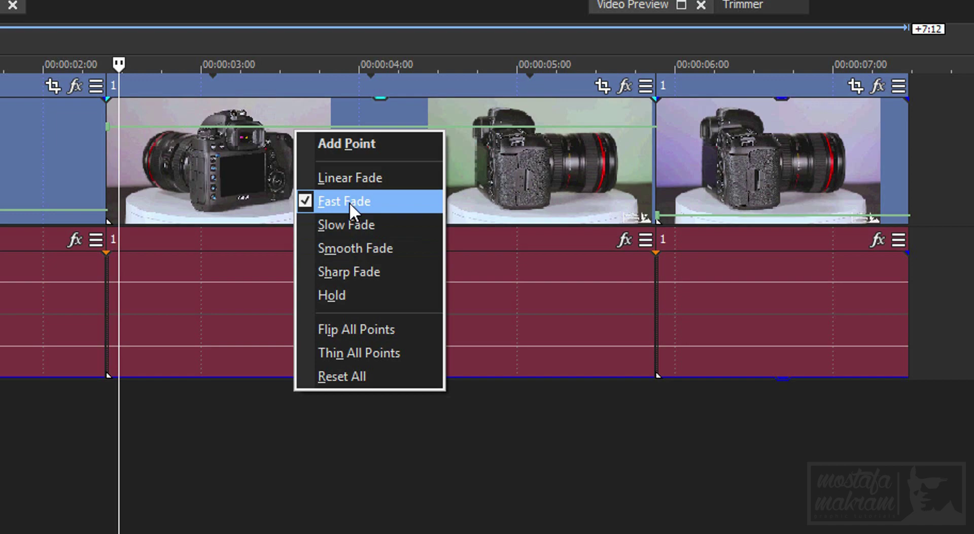
left_click(360, 180)
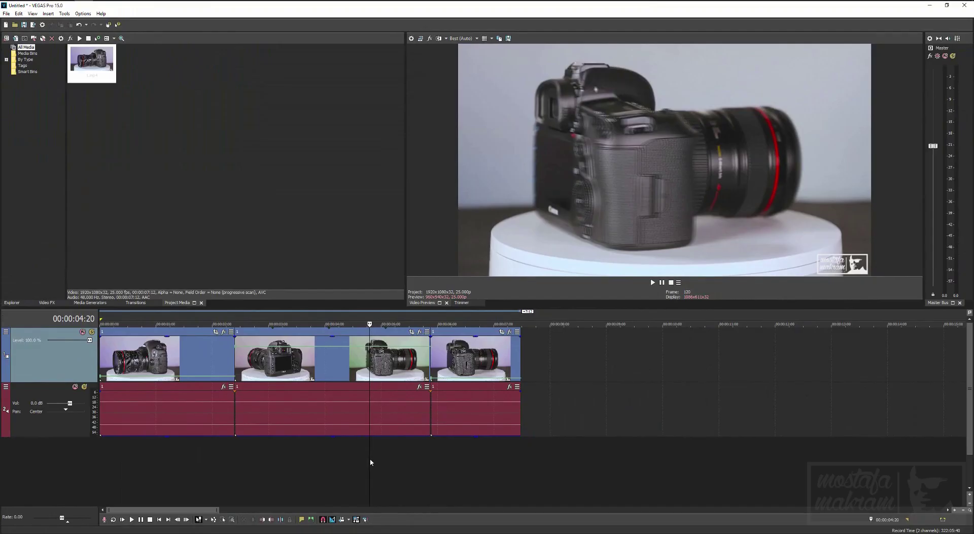